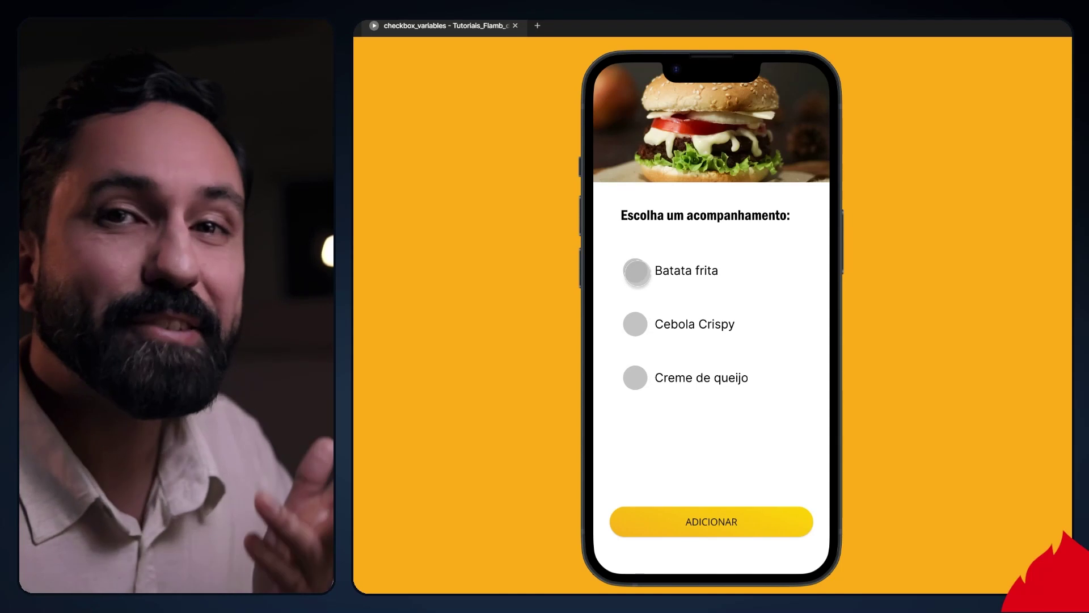
# Step: In the prototype, tick Batata frita, Cebola Crispy and Creme de queijo in turn; only one stays checked
pyautogui.click(636, 267)
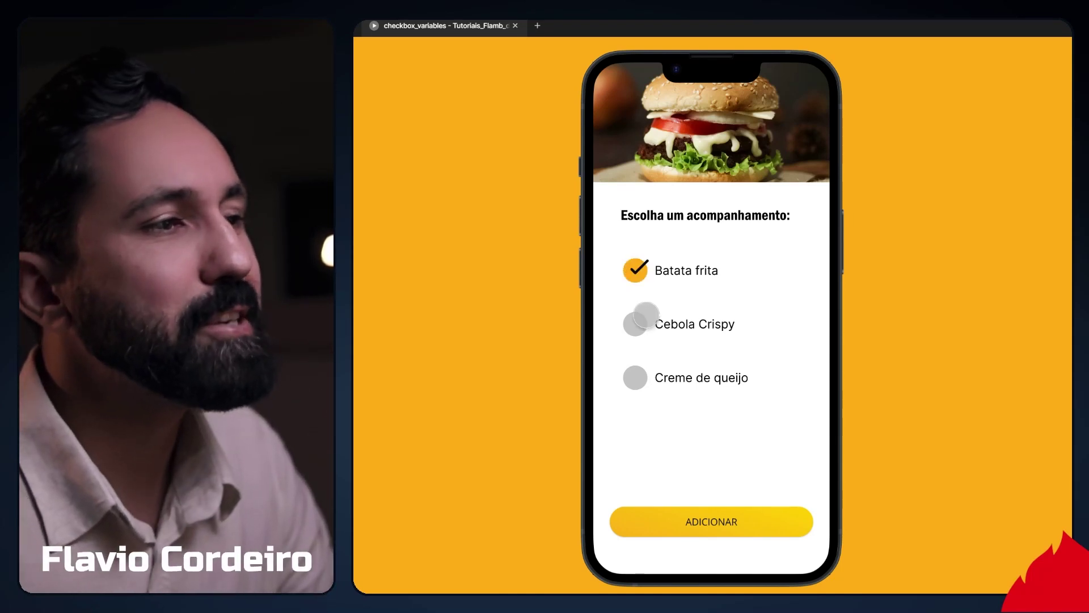
pyautogui.click(635, 324)
pyautogui.click(635, 375)
pyautogui.click(635, 323)
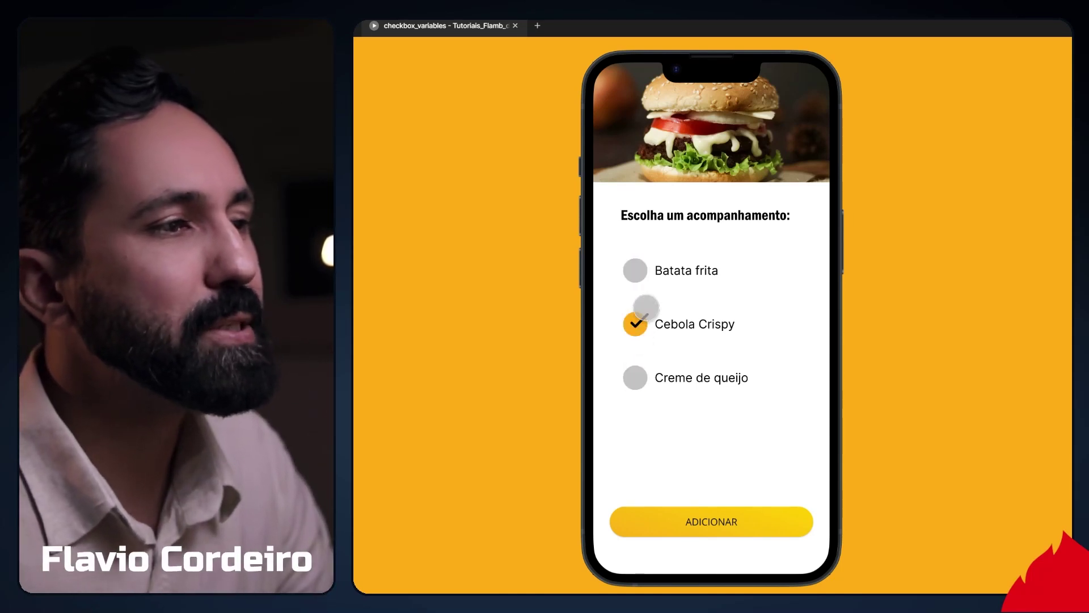
pyautogui.click(635, 270)
pyautogui.click(635, 323)
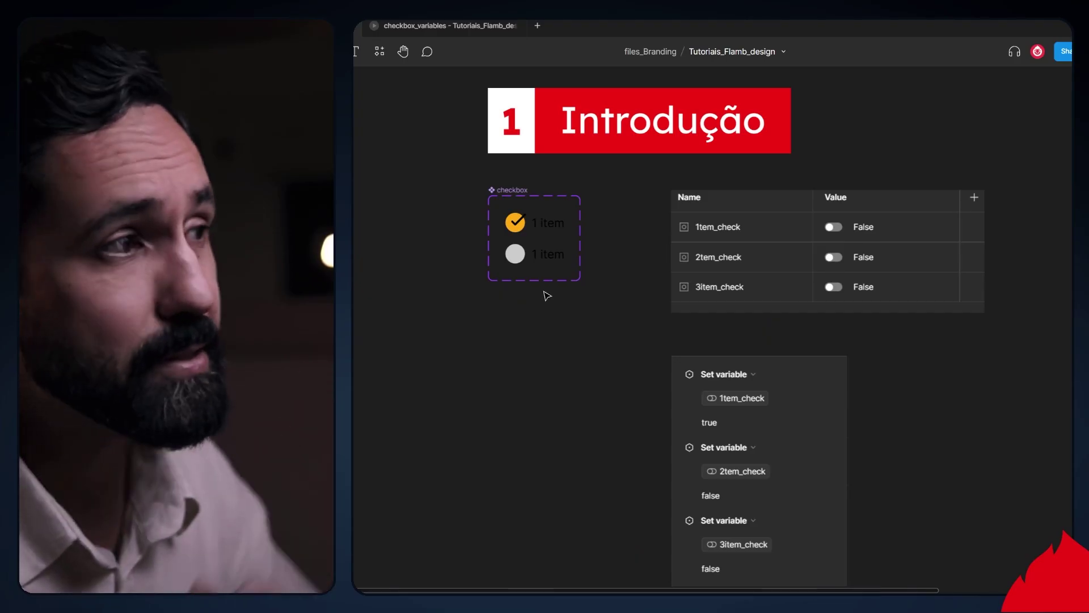
# Step: Inspect the checkbox component set's variants and the table of three check variables
pyautogui.click(511, 190)
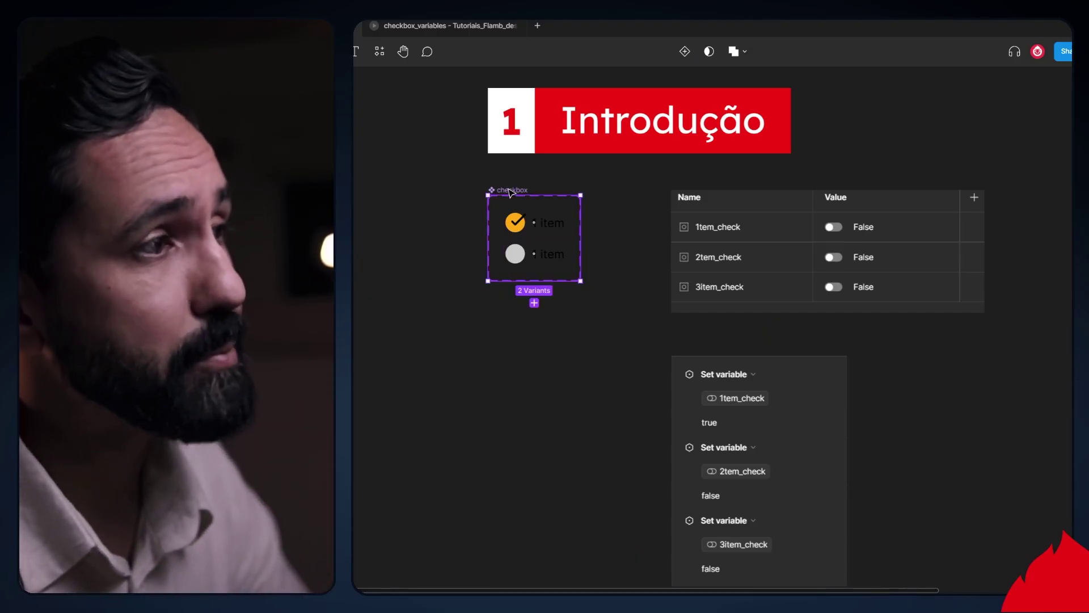
pyautogui.click(626, 261)
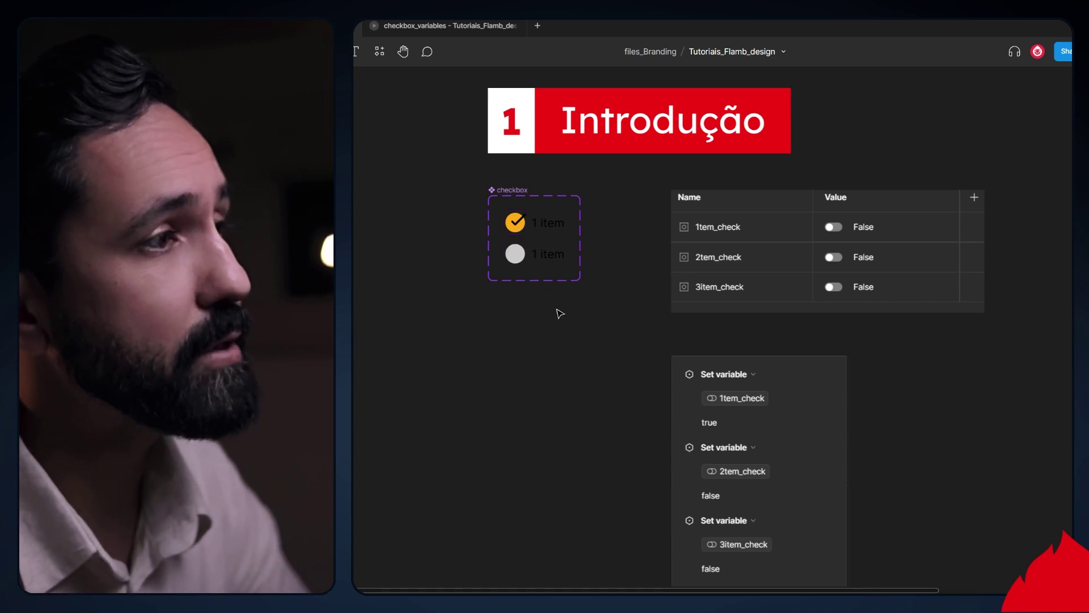
pyautogui.click(800, 201)
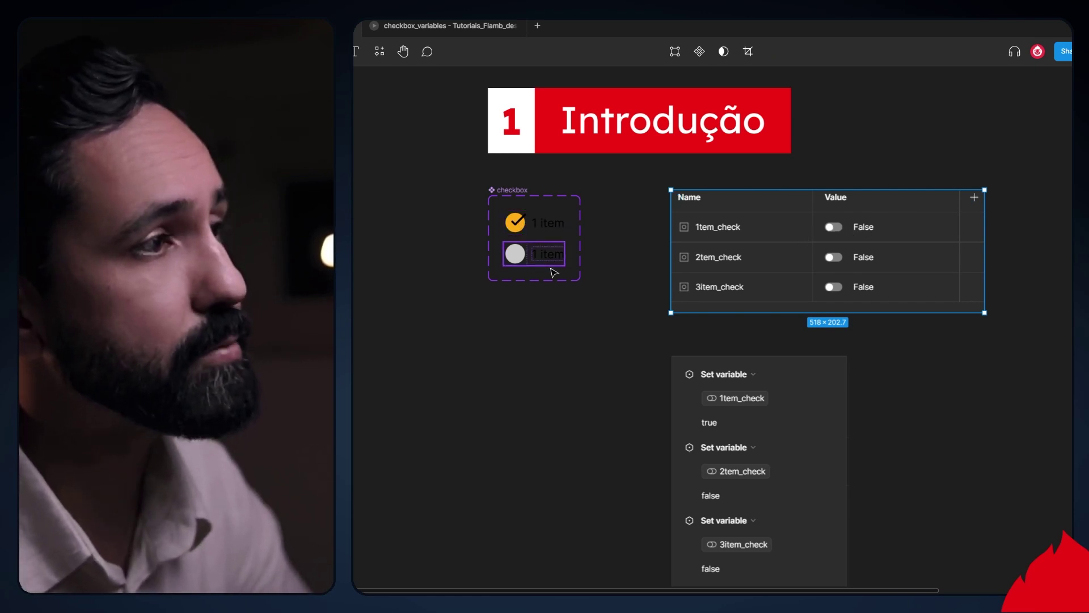
pyautogui.click(588, 348)
# Step: Inspect the Set variable actions panel, then scroll down to the 2 Tutorial section
pyautogui.scroll(-3, 588, 348)
pyautogui.scroll(-1, 588, 348)
pyautogui.scroll(1, 624, 363)
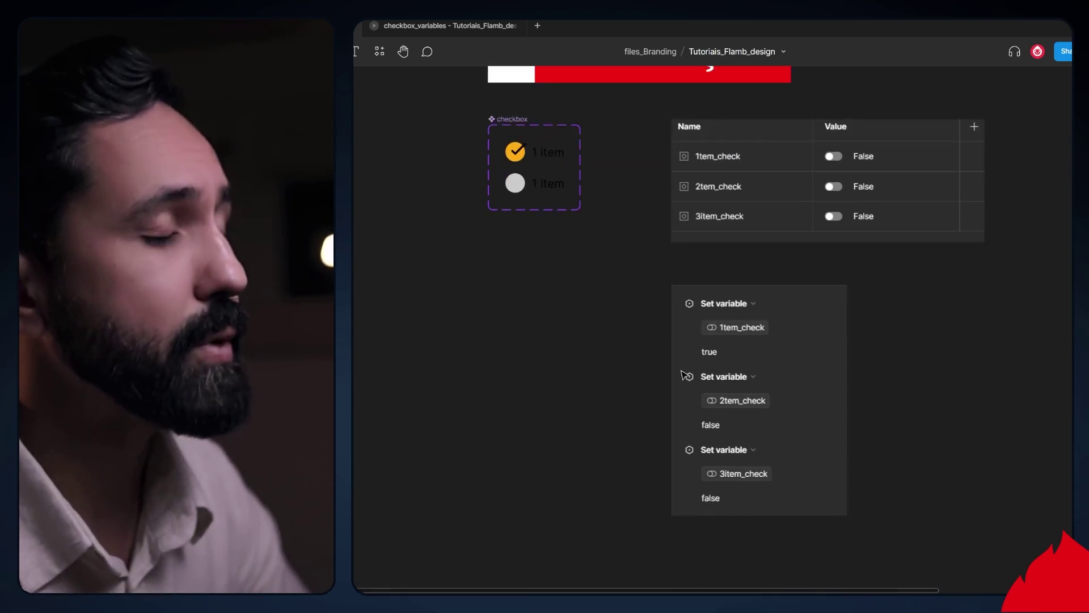
pyautogui.click(684, 375)
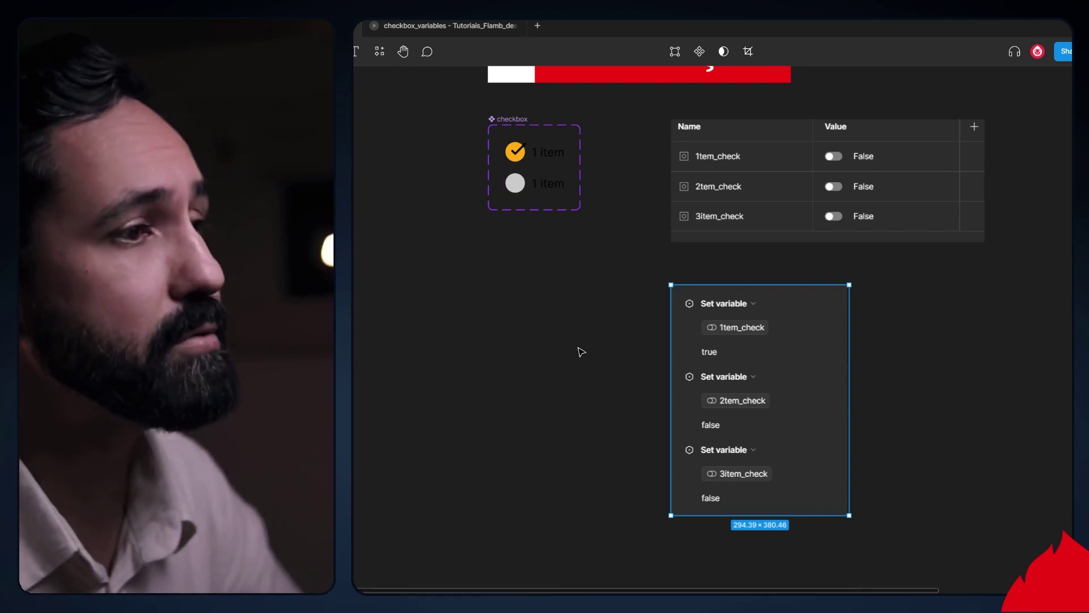
pyautogui.click(588, 368)
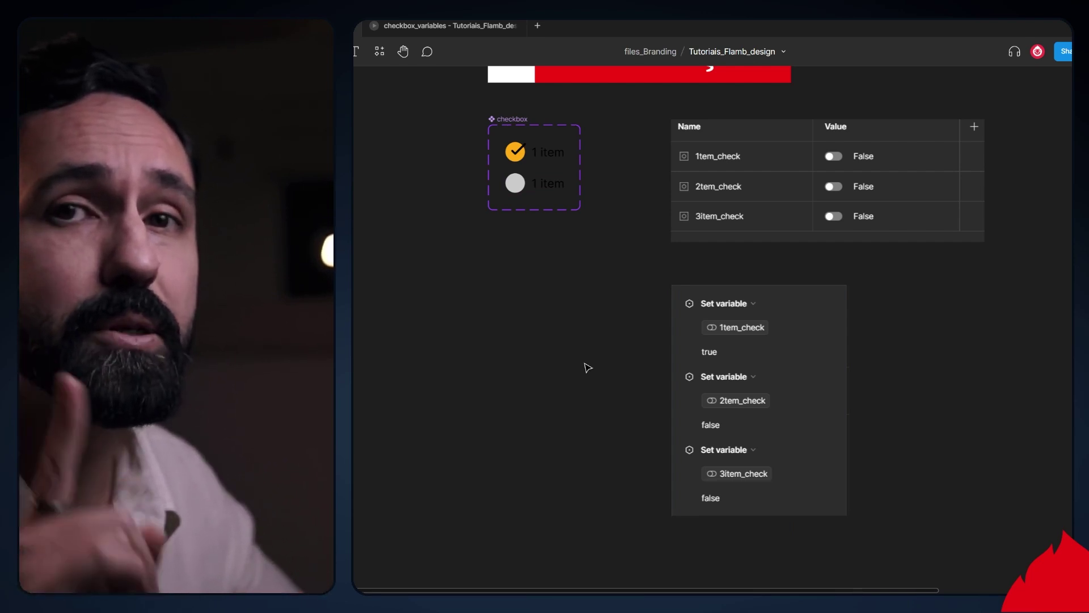
pyautogui.scroll(-8, 878, 412)
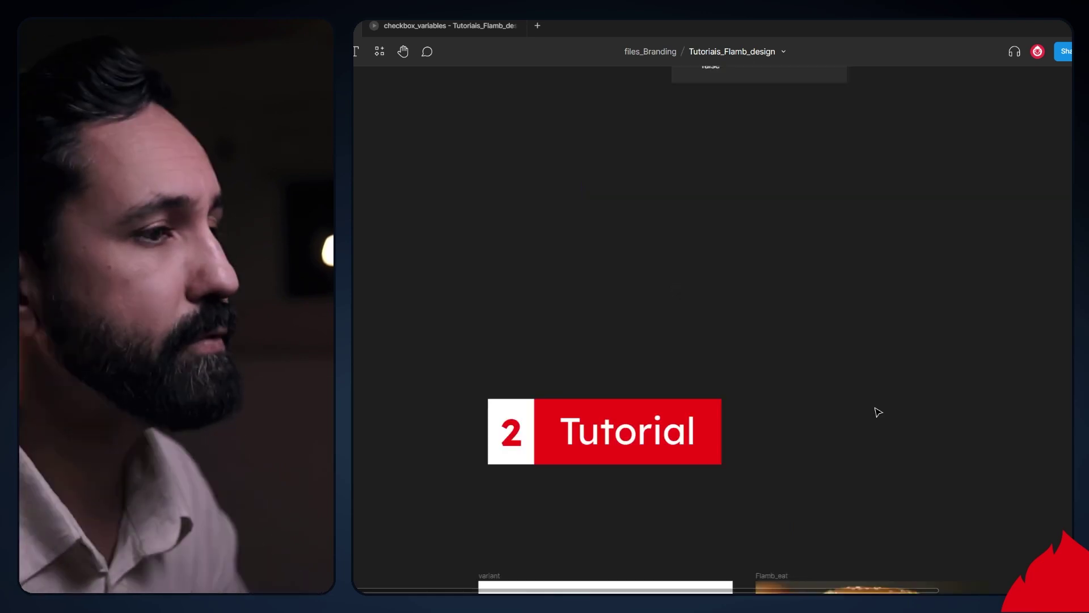
# Step: Bring the Flamb_eat burger frame into view and inspect its checked circle icon and '1 item' label
pyautogui.scroll(-5, 878, 412)
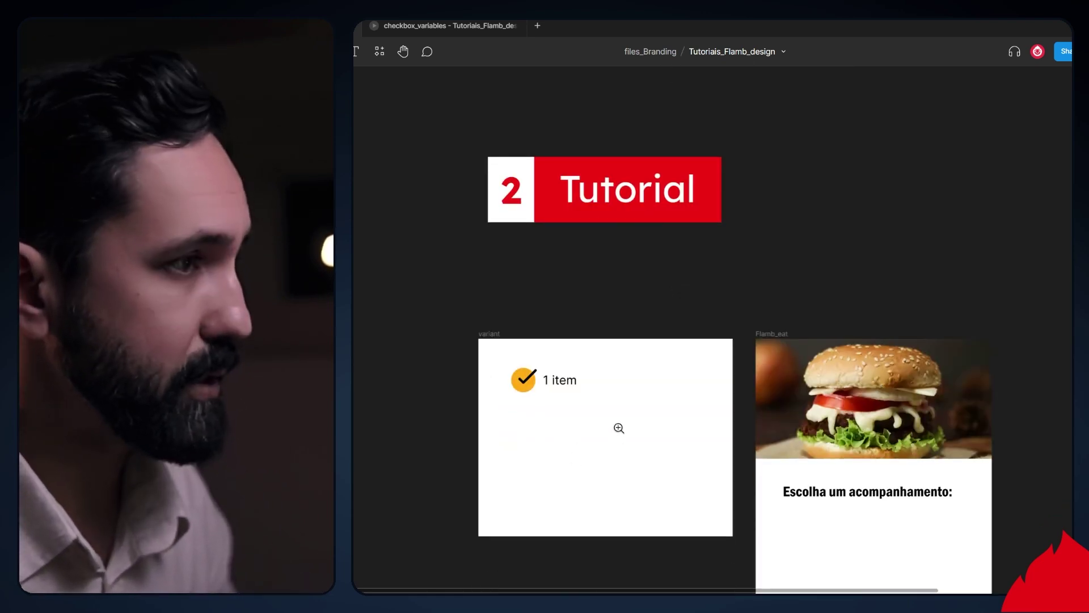
pyautogui.scroll(-1, 849, 403)
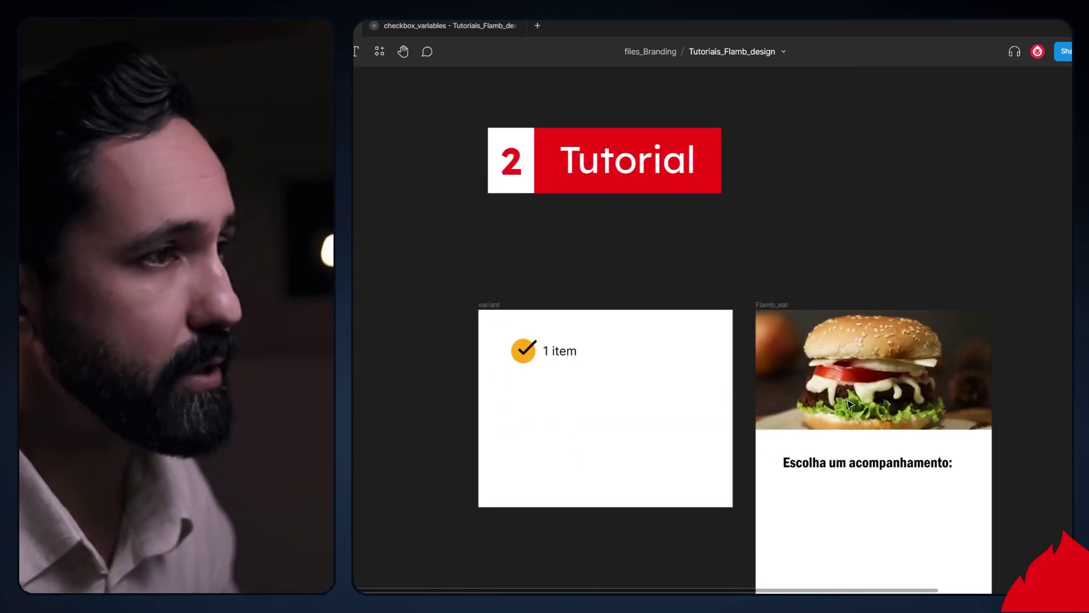
pyautogui.click(775, 309)
pyautogui.click(523, 350)
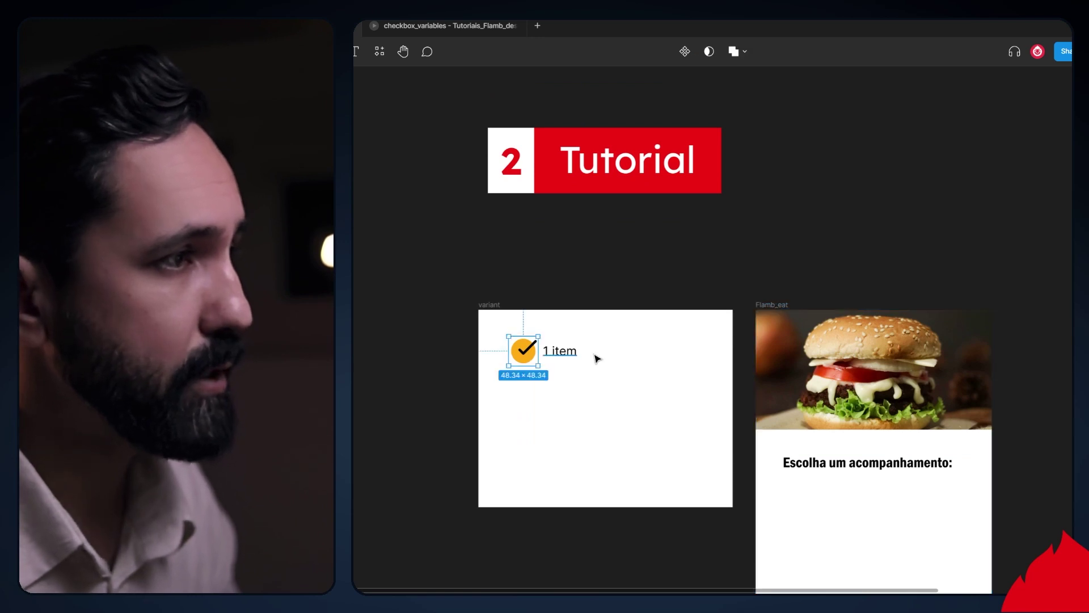
pyautogui.click(562, 351)
pyautogui.click(572, 398)
pyautogui.scroll(5, 466, 352)
# Step: Wrap the checked circle icon and '1 item' label in an auto-layout row, then duplicate it below
pyautogui.click(880, 348)
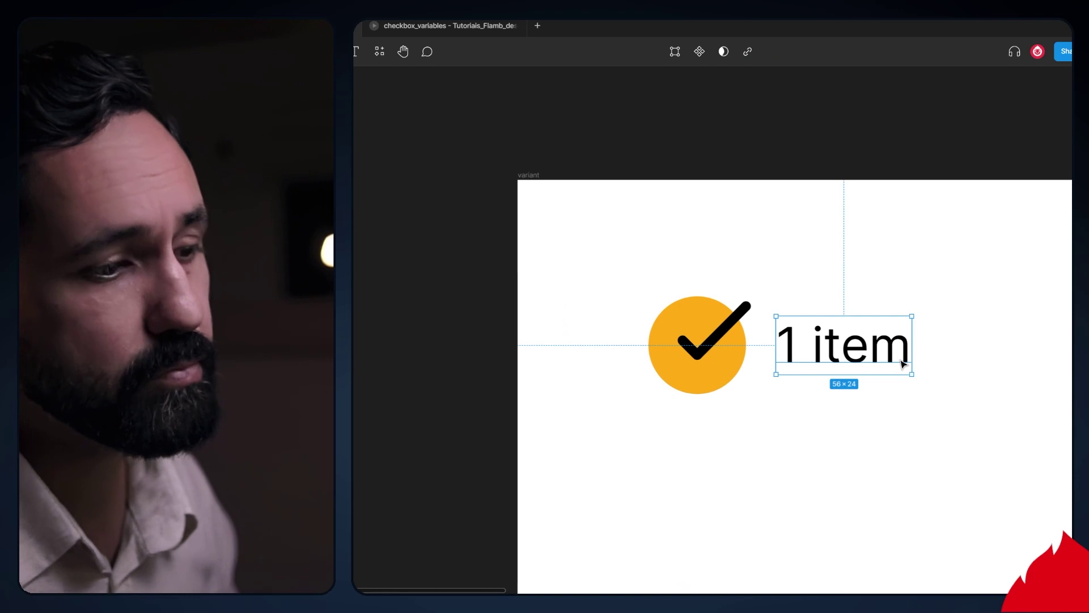
pyautogui.click(726, 351)
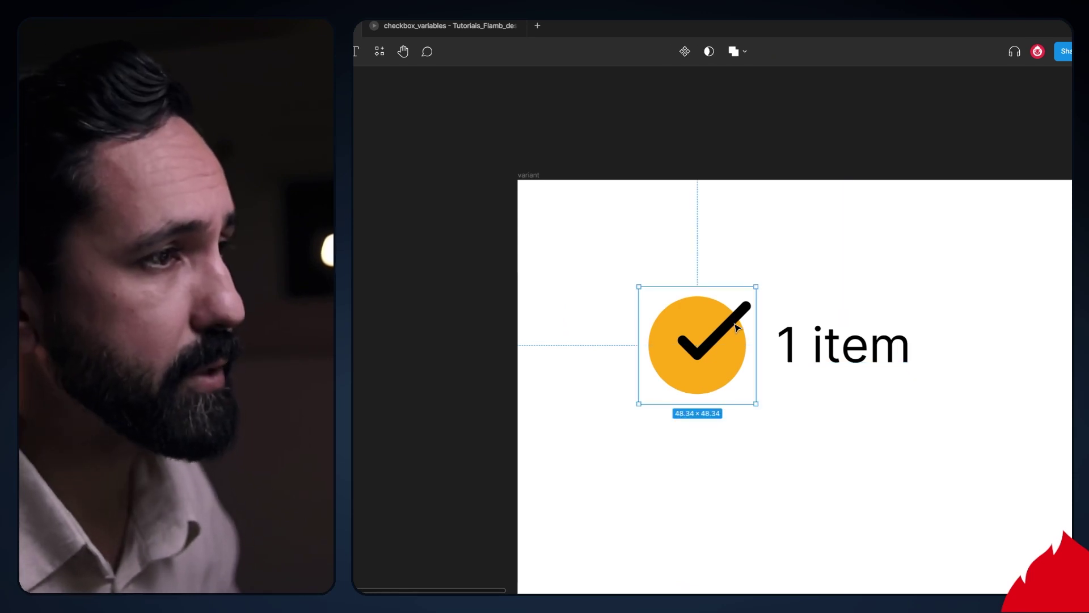
pyautogui.doubleClick(737, 328)
pyautogui.click(652, 329)
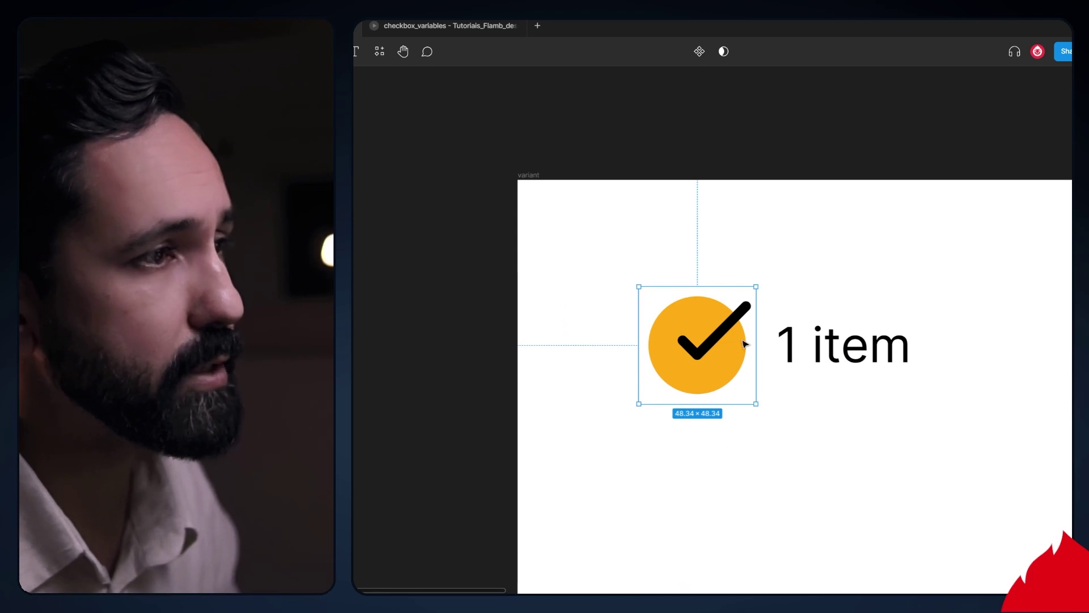
pyautogui.click(794, 343)
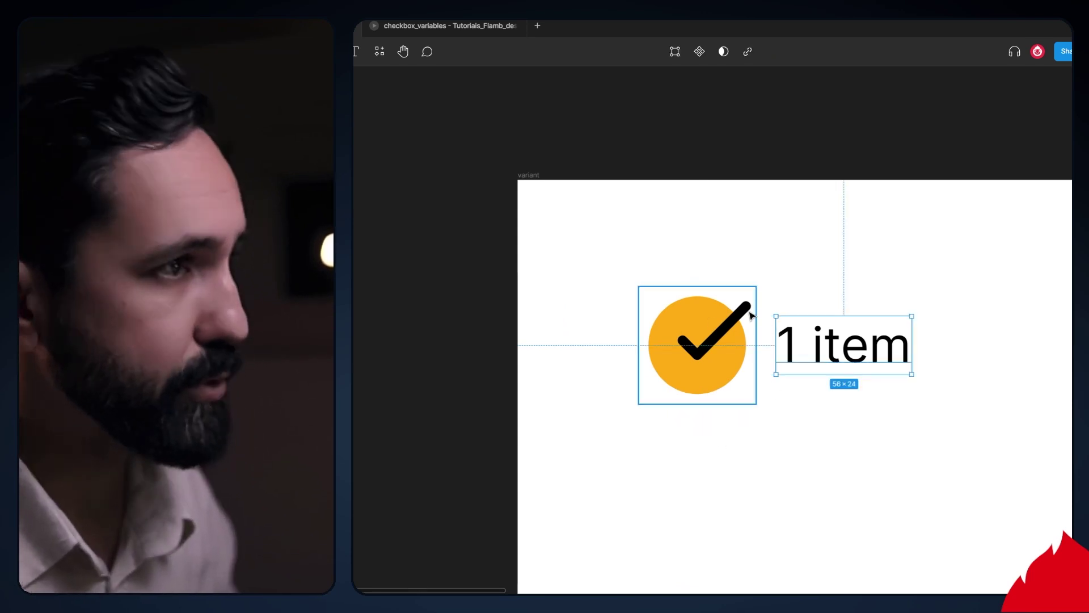
pyautogui.click(747, 314)
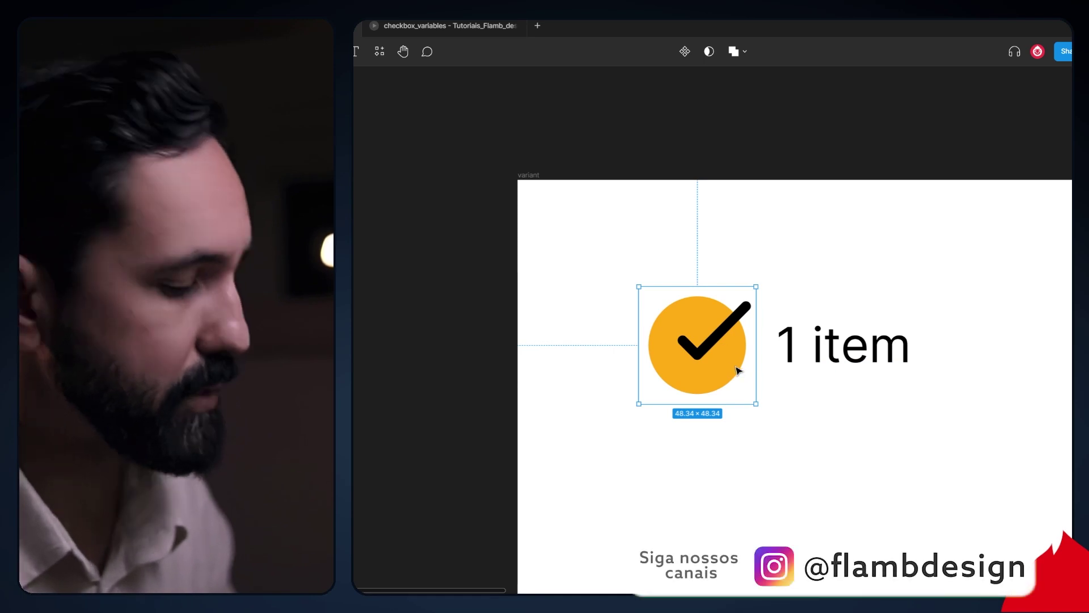
pyautogui.keyDown('shift'); pyautogui.click(849, 353); pyautogui.keyUp('shift')
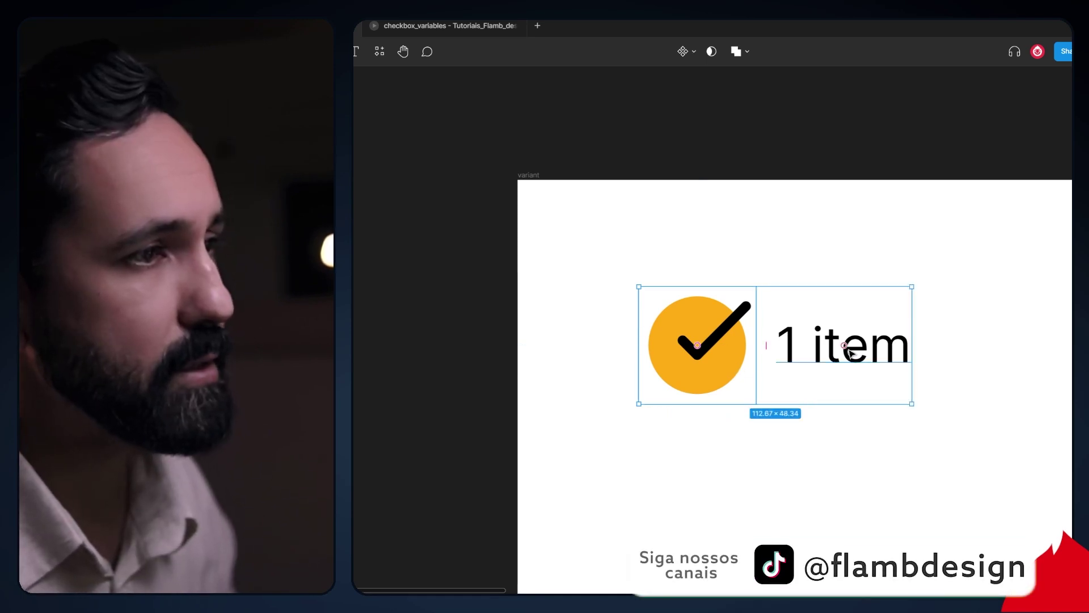
pyautogui.hotkey('shift', 'a')
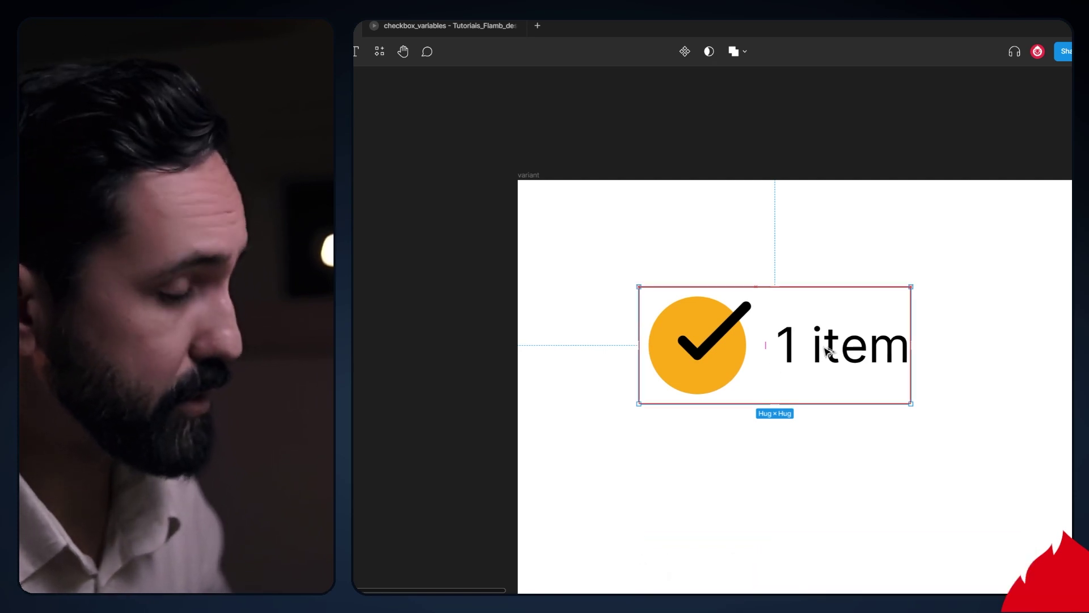
pyautogui.moveTo(831, 345); pyautogui.dragTo(839, 510)
# Step: Remove the copied row's checkmark and make its circle grey
pyautogui.scroll(-3, 720, 418)
pyautogui.click(720, 422)
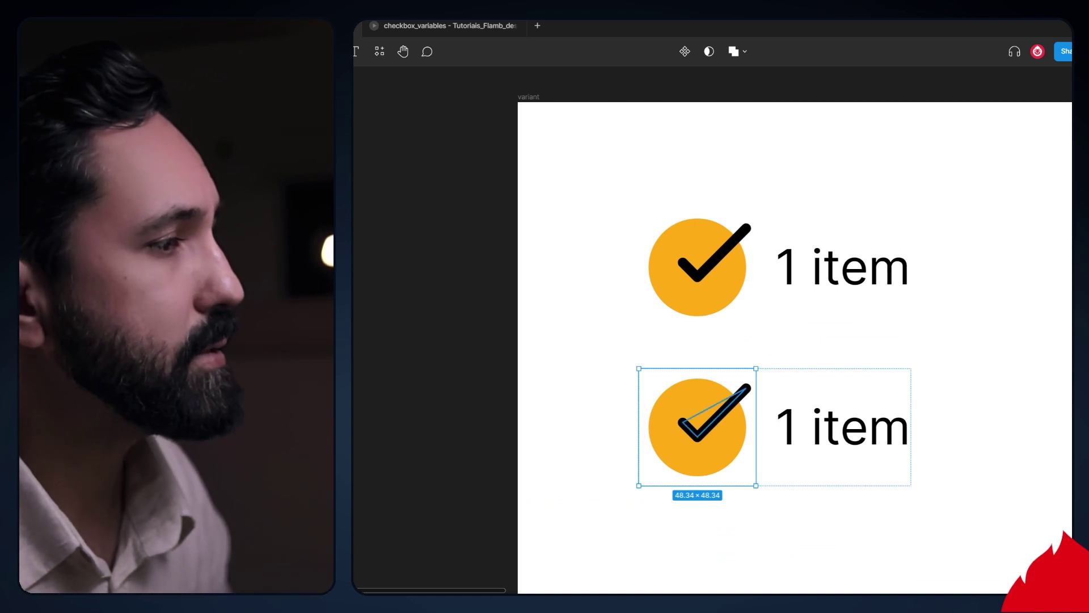
pyautogui.click(720, 423)
pyautogui.press('Delete')
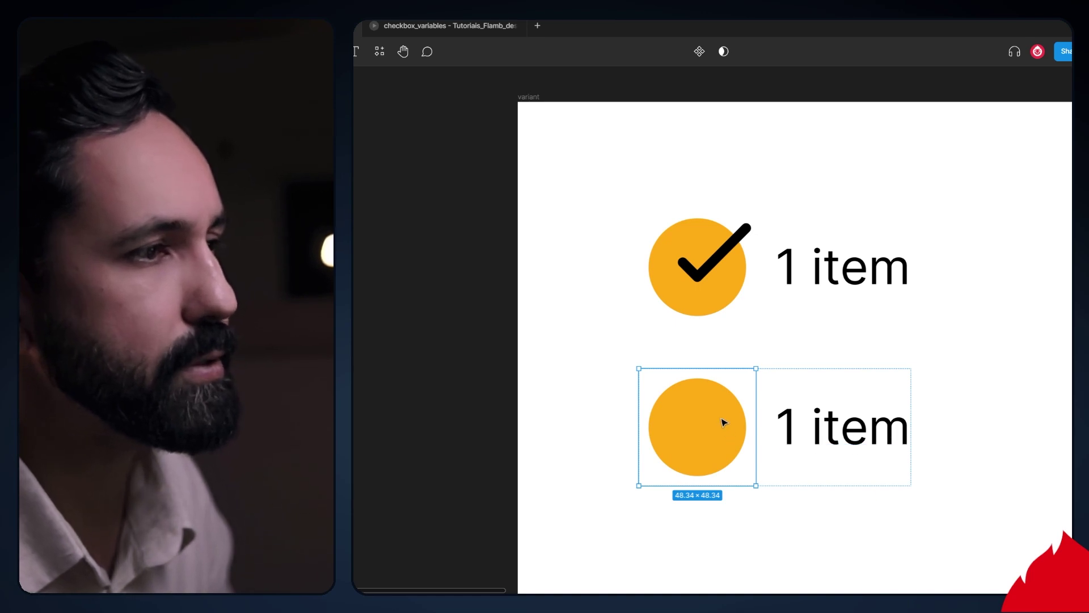
pyautogui.moveTo(944, 325); pyautogui.dragTo(929, 325)
pyautogui.click(634, 306)
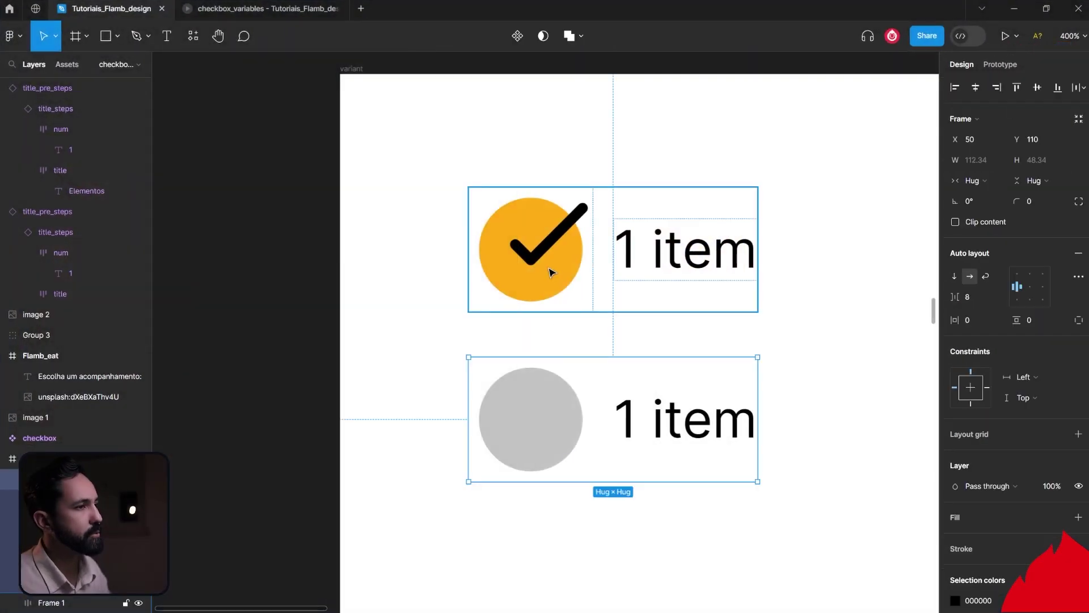
# Step: Select both the checked and unchecked checkbox rows together
pyautogui.click(549, 274)
pyautogui.click(544, 423)
pyautogui.click(434, 281)
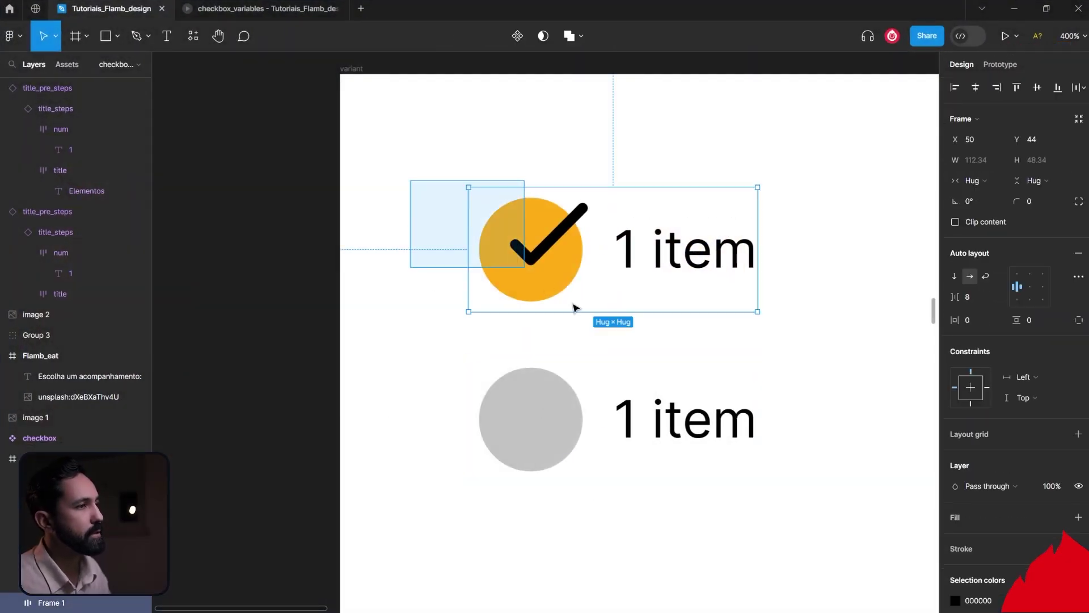
pyautogui.moveTo(413, 185); pyautogui.dragTo(778, 456)
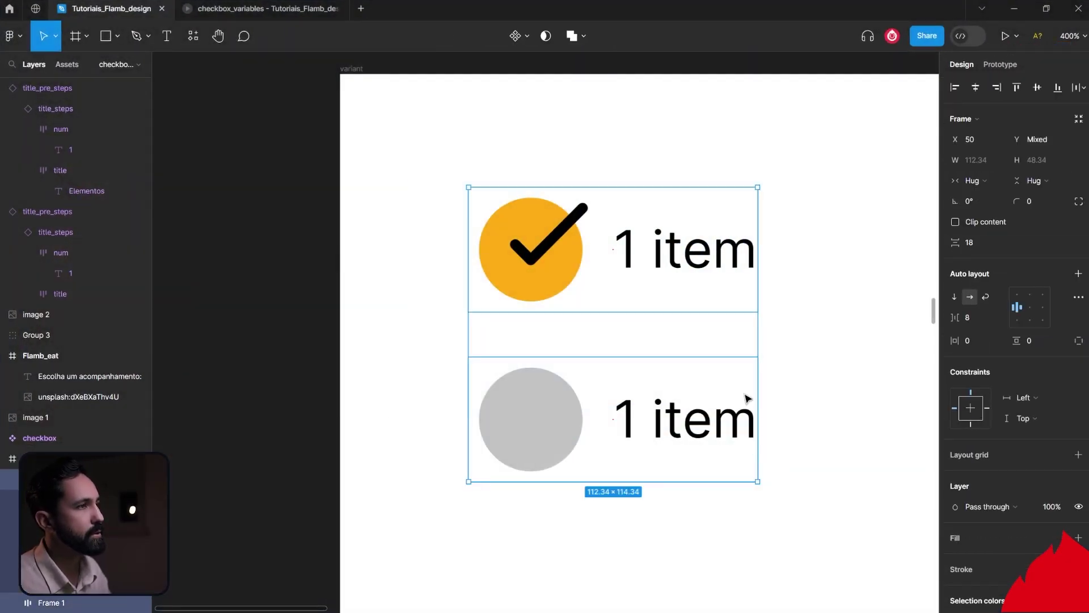
# Step: Combine the two checkbox rows as variants of one component set and select the checked variant
pyautogui.click(527, 38)
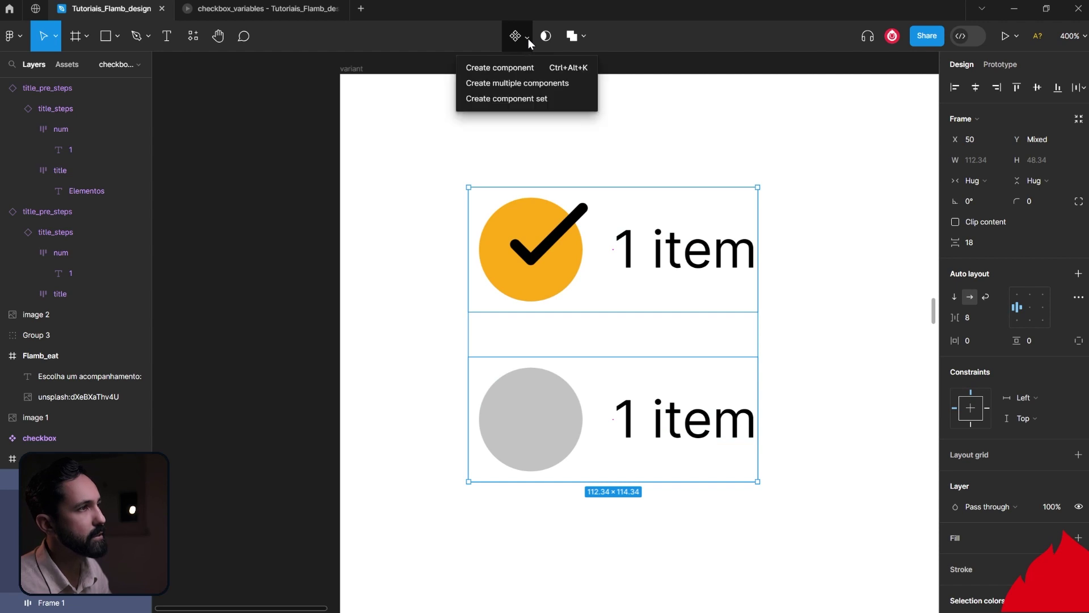
pyautogui.click(543, 99)
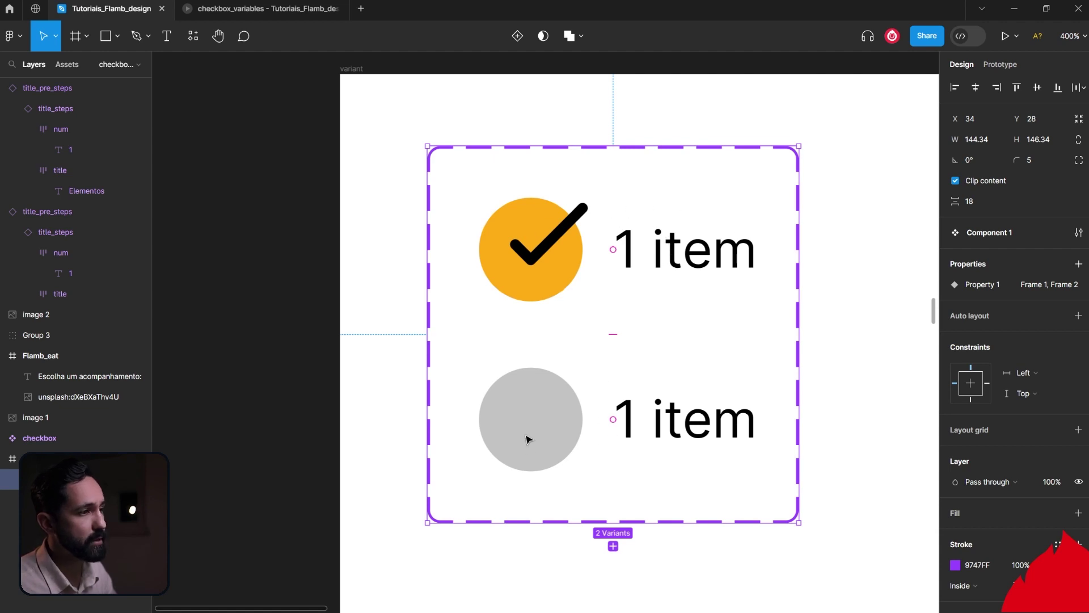
pyautogui.click(546, 245)
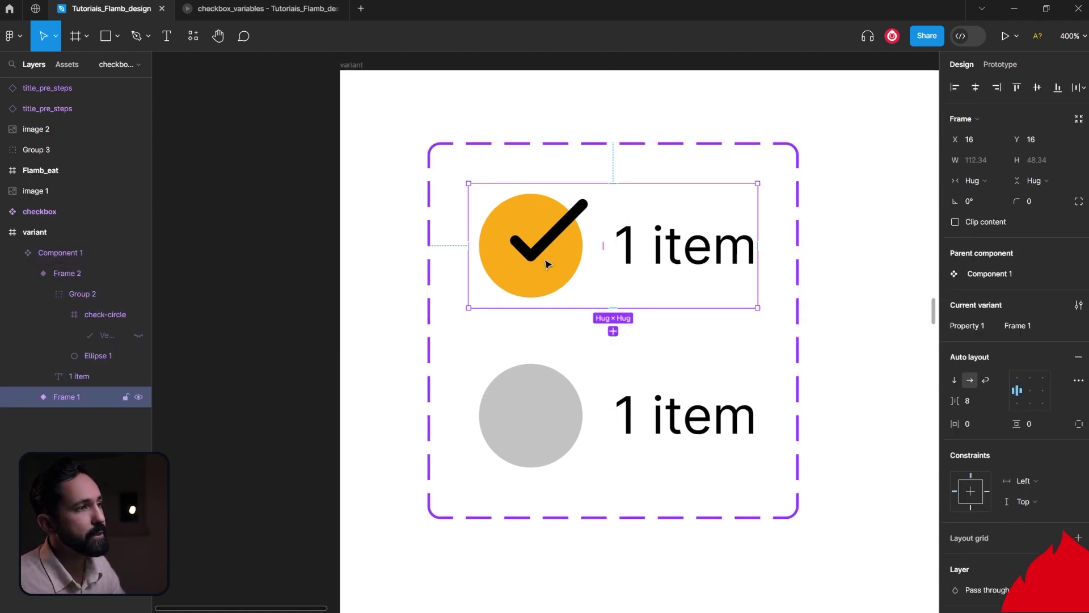
pyautogui.doubleClick(72, 398)
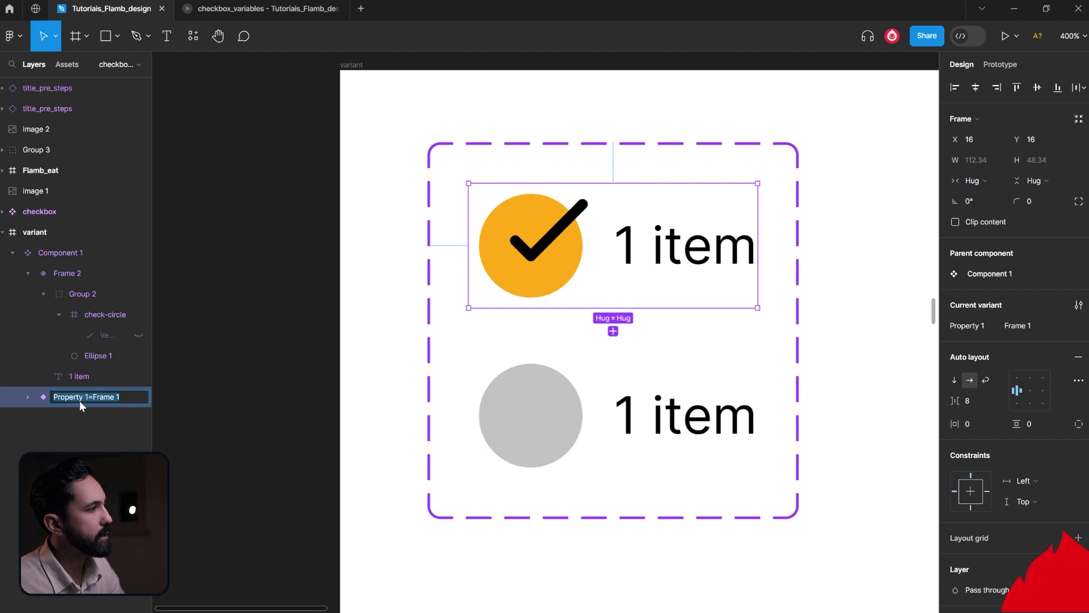
# Step: Rename the checked variant to Property 1=true
pyautogui.click(124, 397)
pyautogui.press('BackSpace')
pyautogui.press('BackSpace')
pyautogui.press('BackSpace')
pyautogui.press('BackSpace')
pyautogui.press('BackSpace')
pyautogui.press('BackSpace')
pyautogui.write('true')
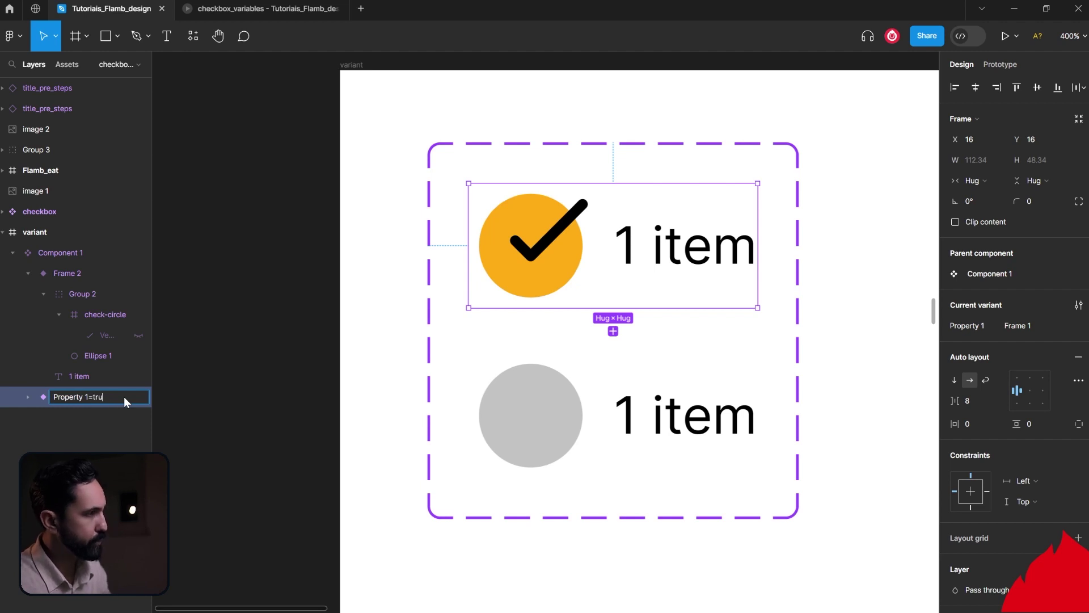
pyautogui.click(339, 348)
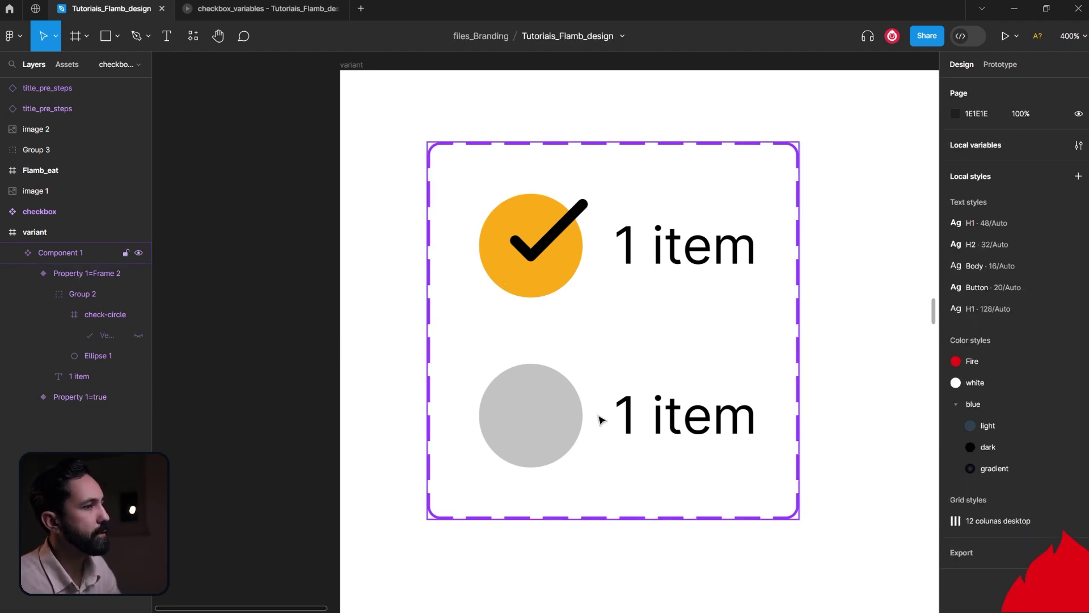
# Step: Rename the unchecked variant to Property 1=False
pyautogui.click(601, 417)
pyautogui.doubleClick(92, 275)
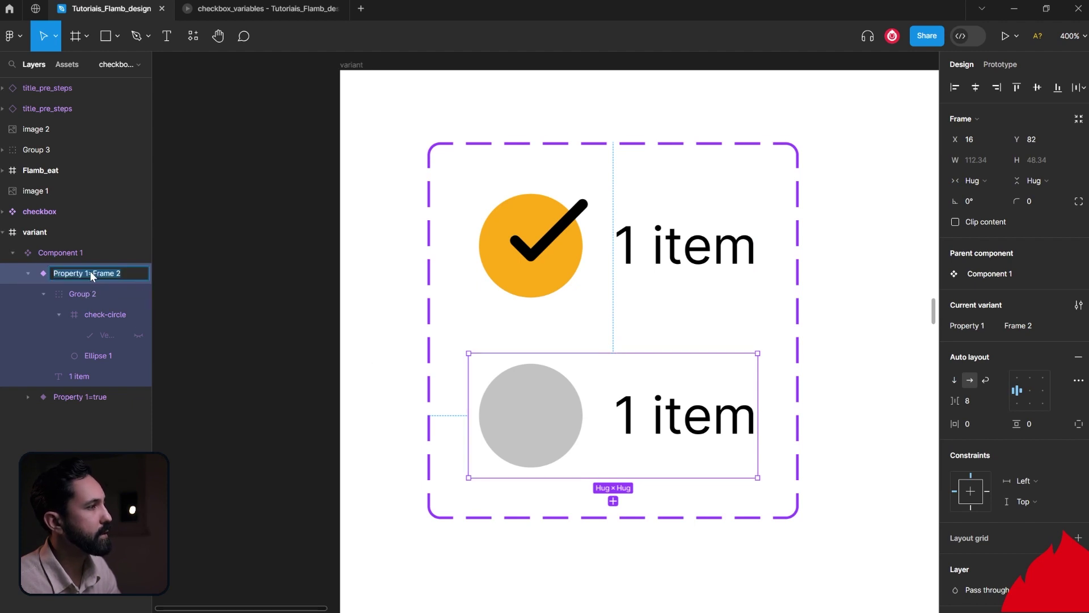
pyautogui.click(127, 271)
pyautogui.press('BackSpace')
pyautogui.press('BackSpace')
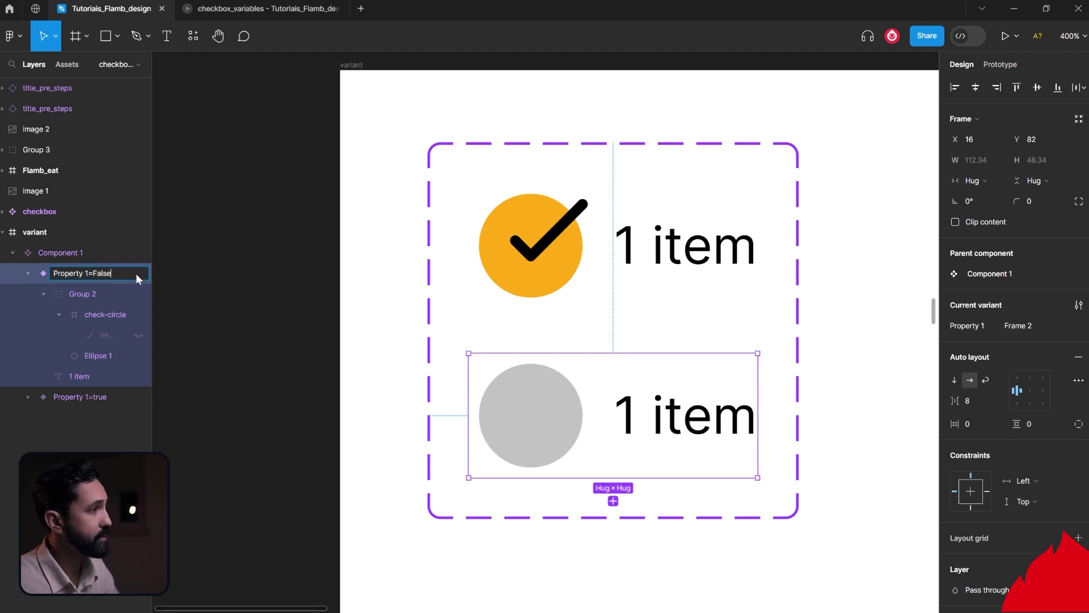
pyautogui.click(226, 289)
# Step: Rename the Component 1 variant set to checkbox_2
pyautogui.click(618, 245)
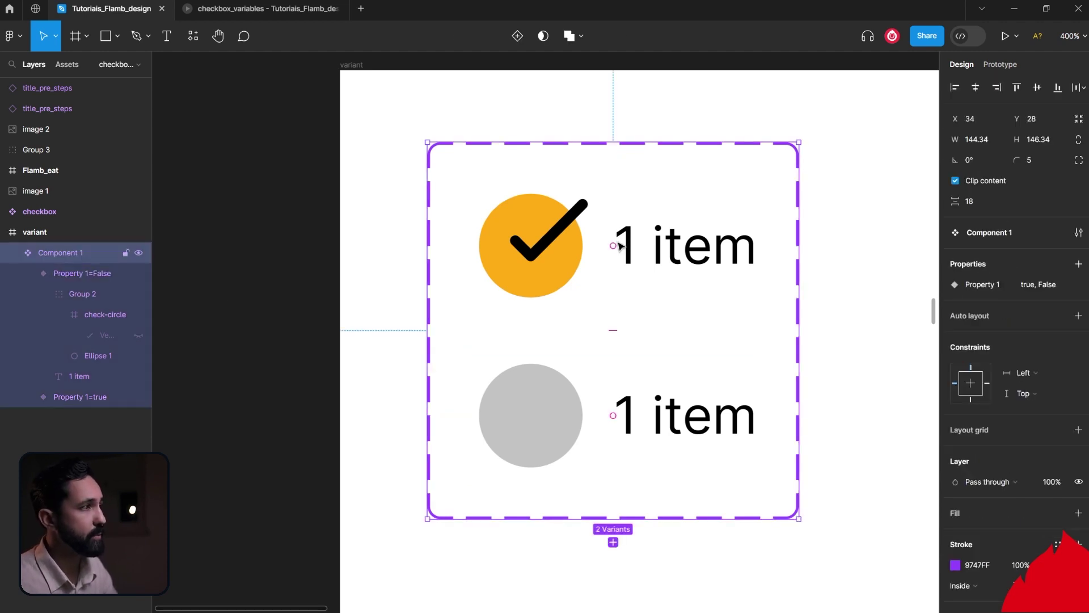
pyautogui.click(618, 245)
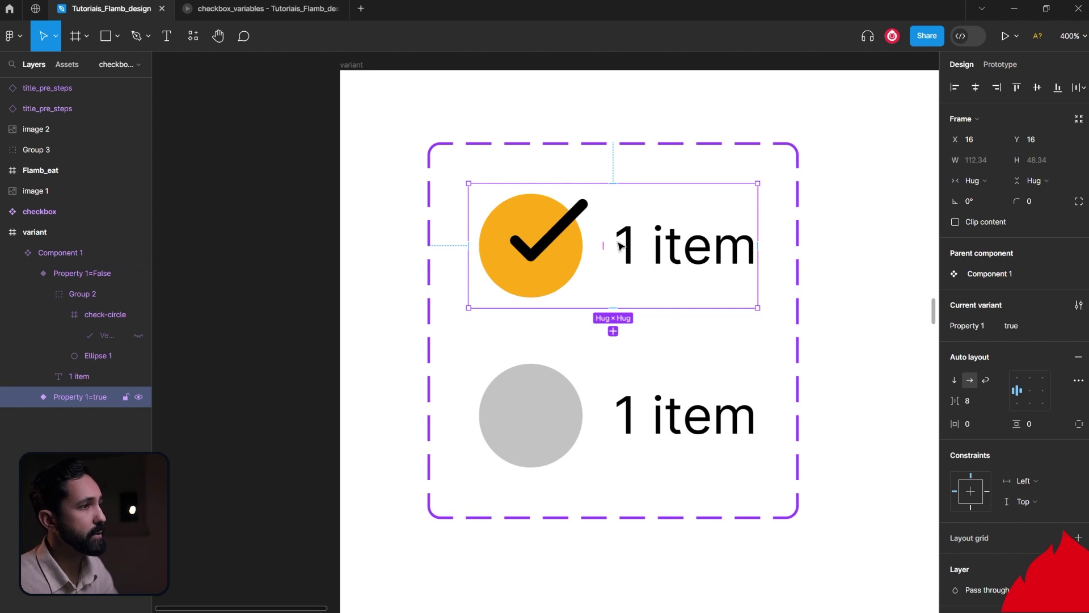
pyautogui.click(366, 249)
pyautogui.hscroll(5, 705, 262)
pyautogui.click(427, 162)
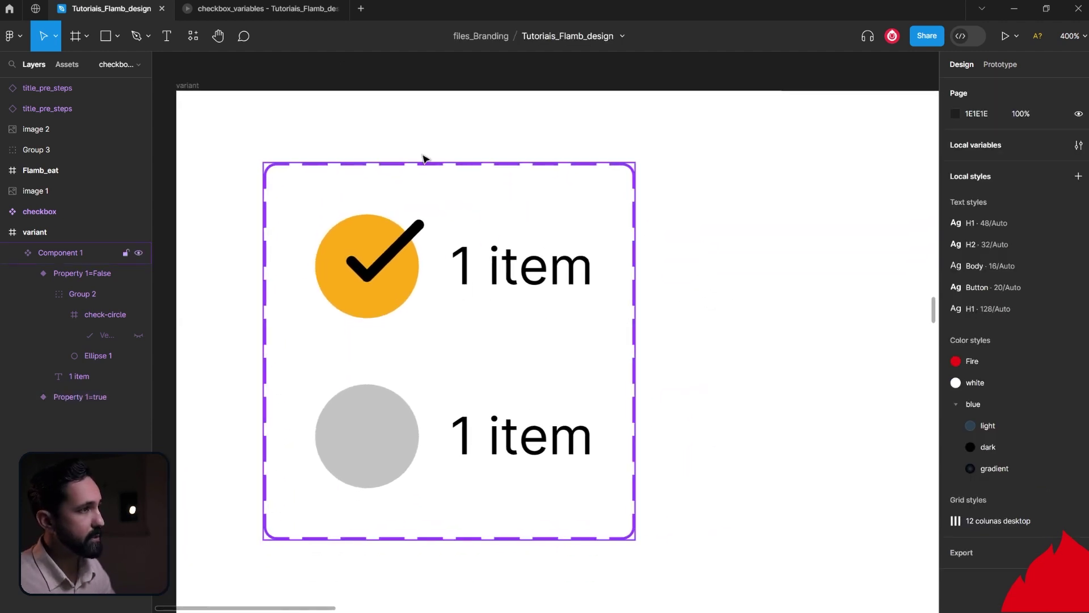
pyautogui.doubleClick(76, 251)
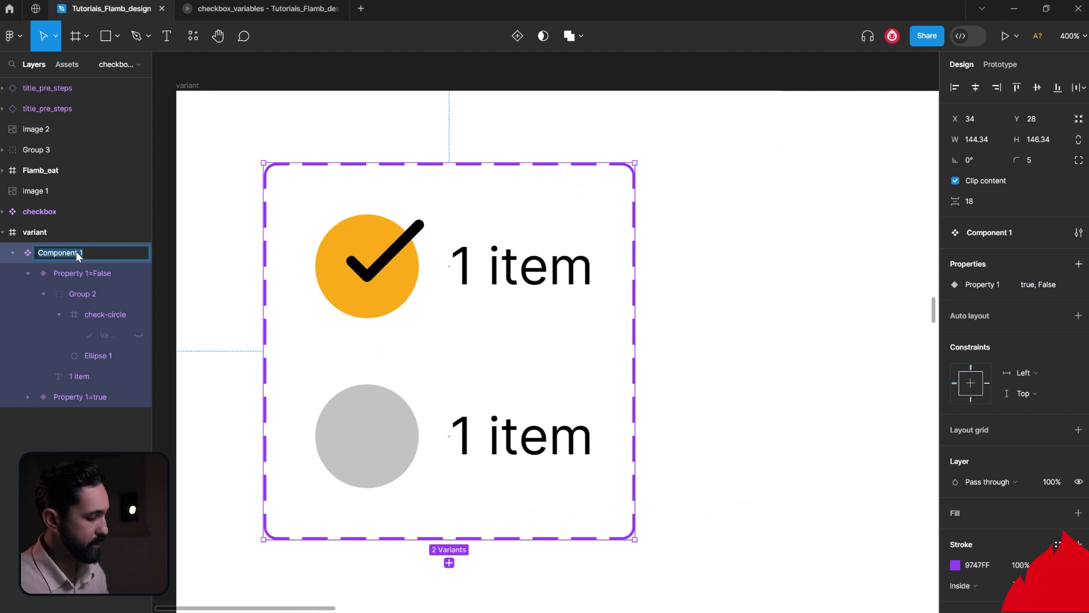
pyautogui.write('checkbox_2')
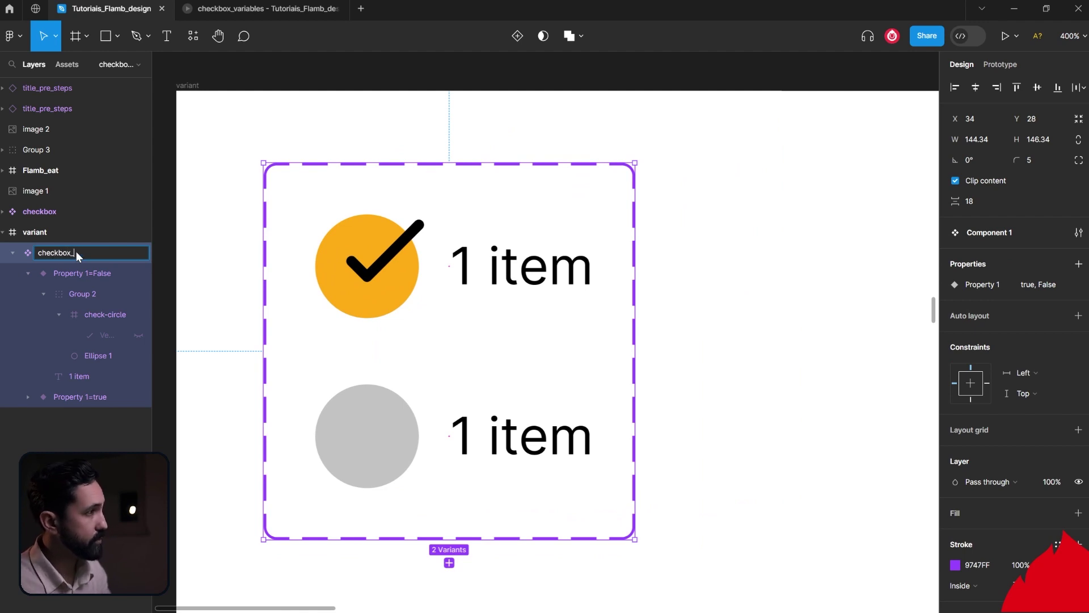
pyautogui.click(199, 199)
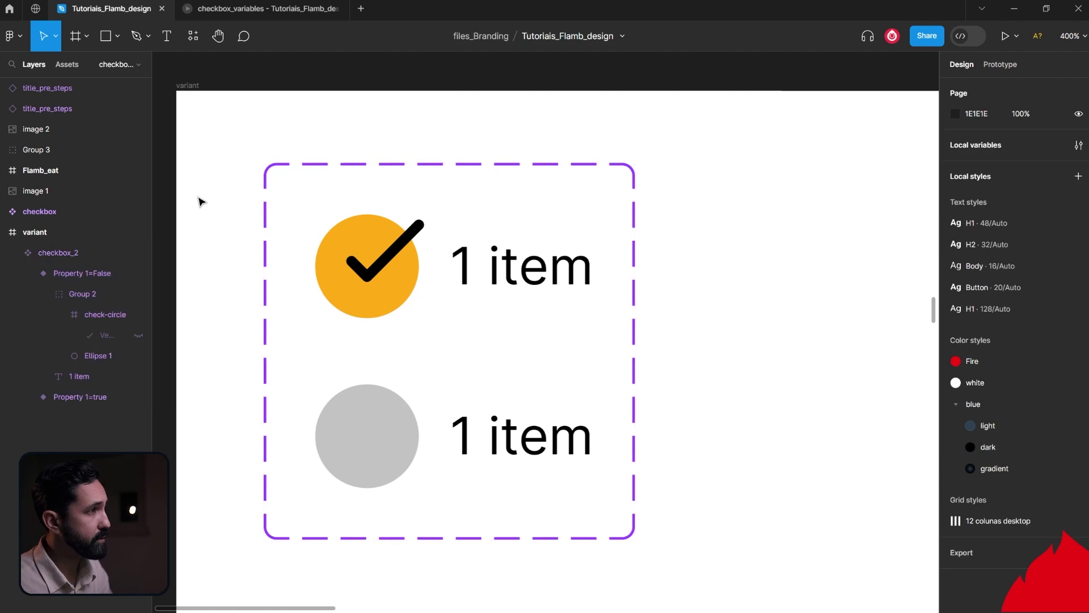
# Step: Place a checkbox_2 instance from Resources beside the variant set
pyautogui.click(193, 35)
pyautogui.write('check')
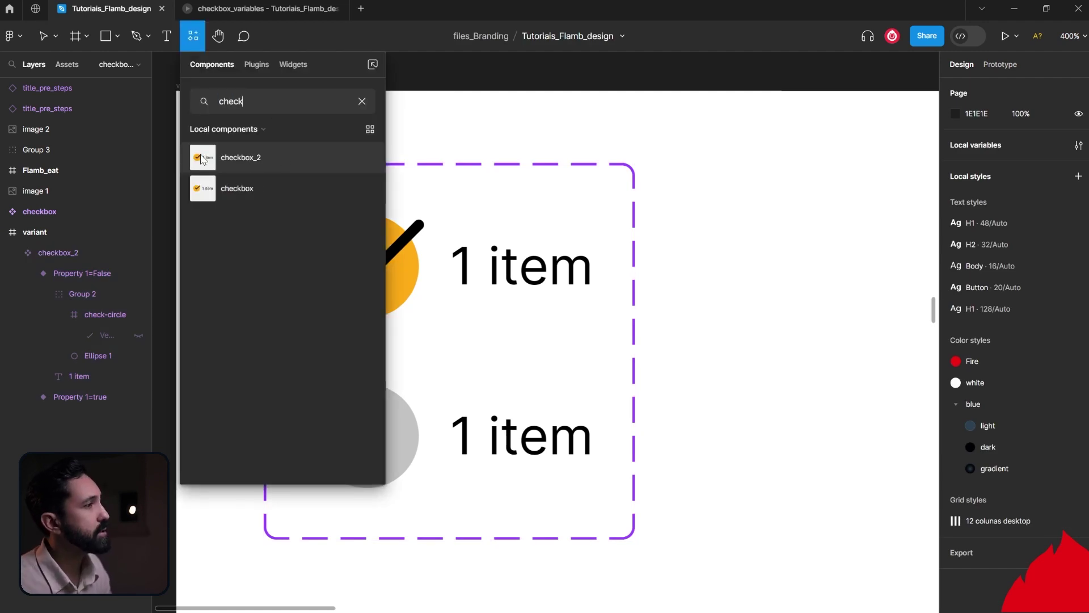
pyautogui.moveTo(202, 159)
pyautogui.mouseDown()
pyautogui.moveTo(530, 167)
pyautogui.moveTo(822, 288)
pyautogui.mouseUp()
pyautogui.moveTo(822, 215); pyautogui.dragTo(754, 230)
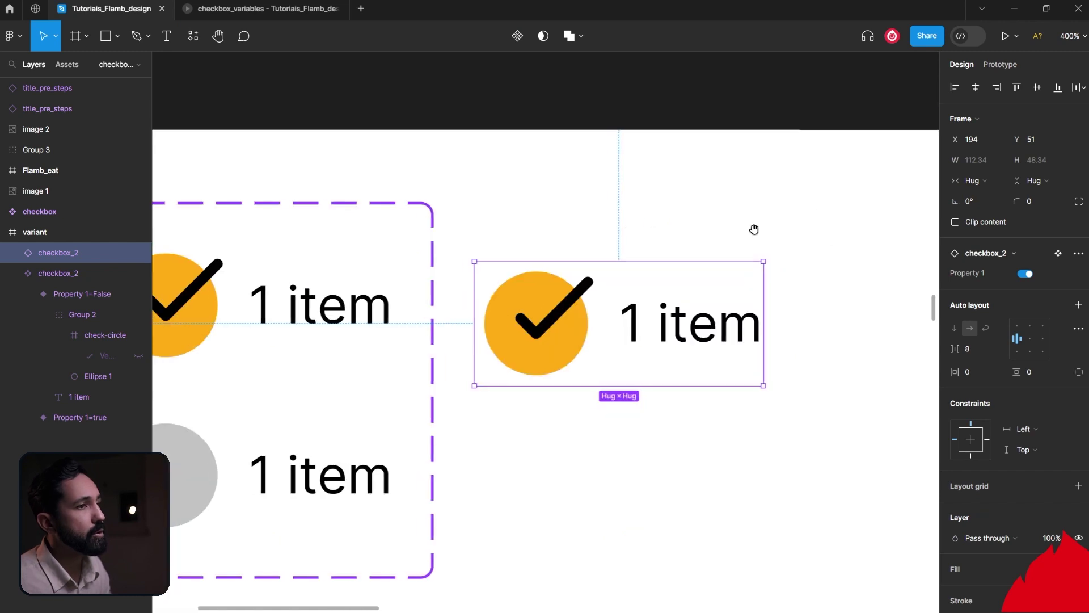
# Step: Toggle the instance's Property 1 between false and true, leaving it checked, then zoom out
pyautogui.click(1027, 274)
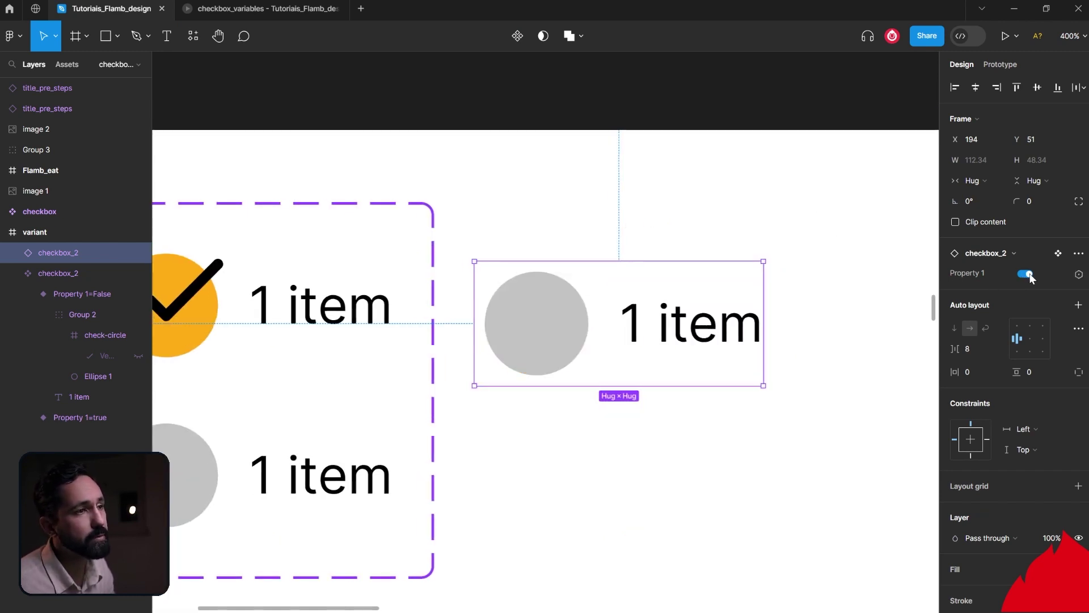
pyautogui.click(1024, 274)
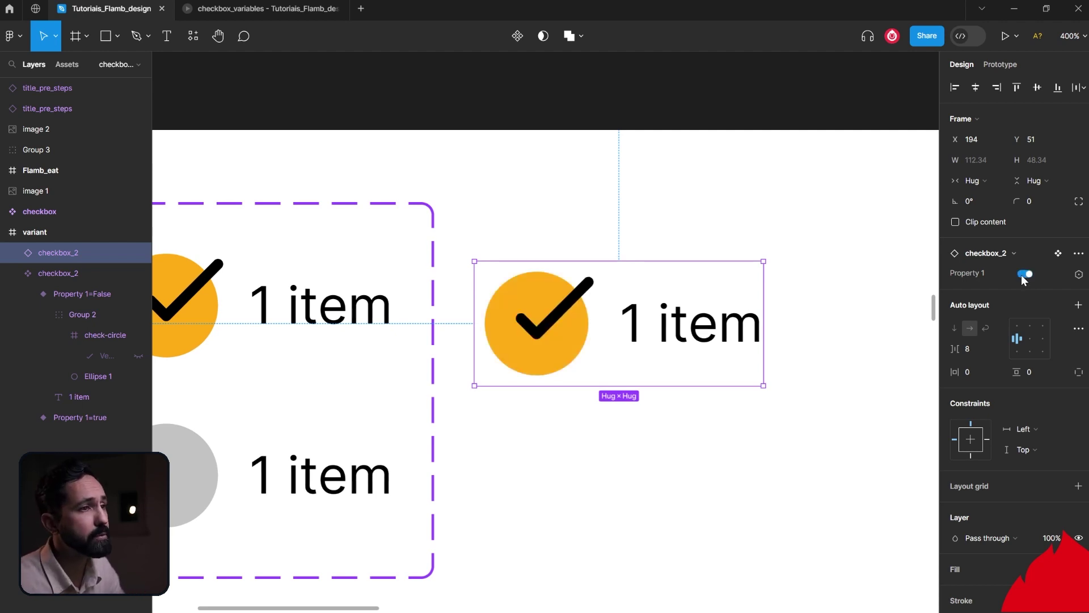
pyautogui.click(1028, 274)
pyautogui.click(1028, 274)
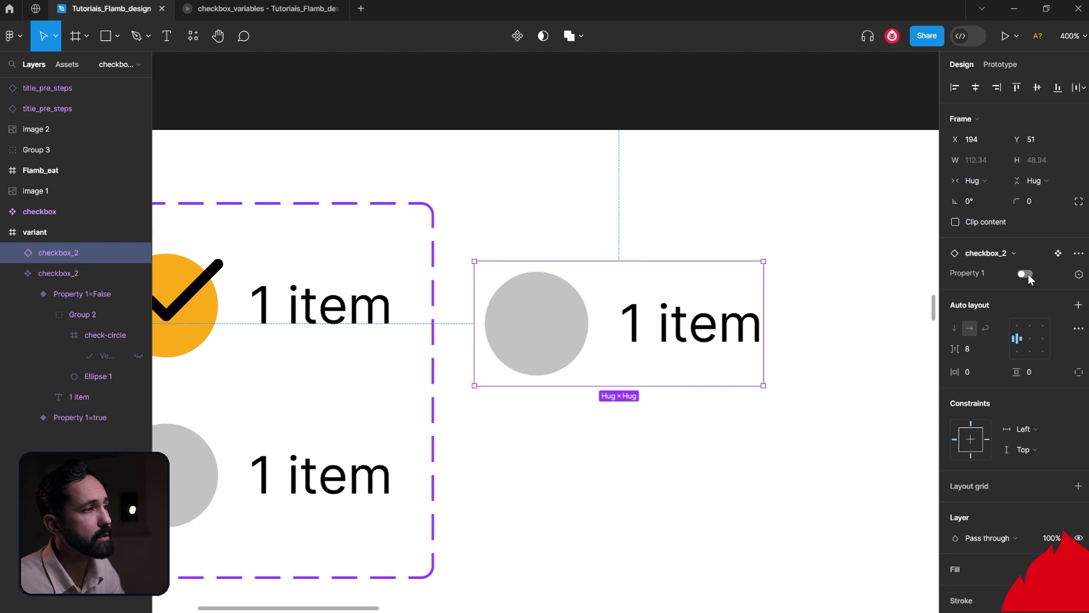
pyautogui.click(906, 322)
pyautogui.hotkey('ctrl', '-')
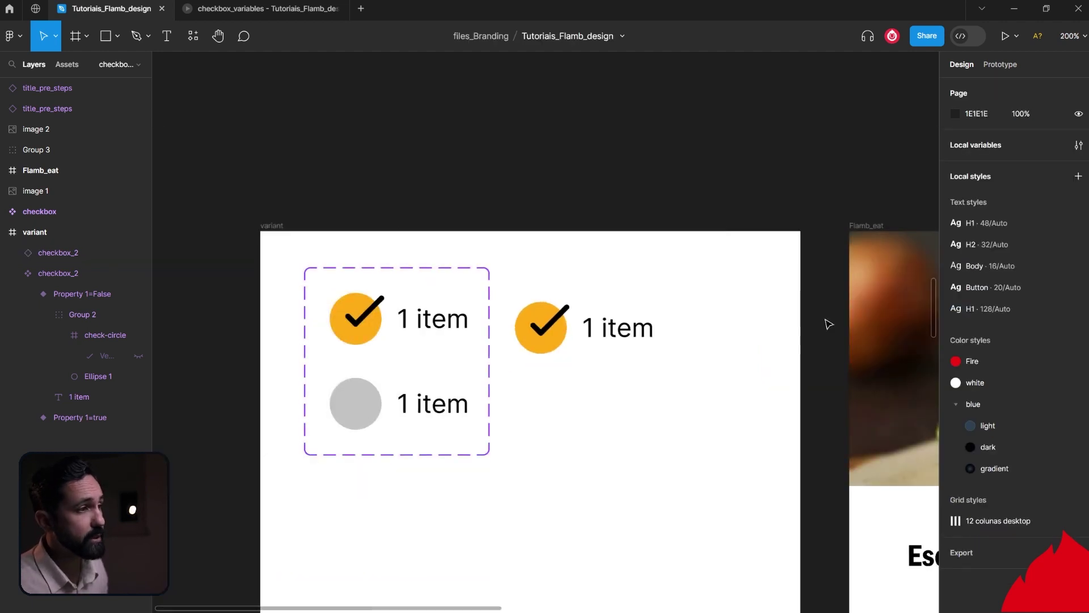
pyautogui.click(569, 328)
pyautogui.click(790, 241)
pyautogui.scroll(1, 790, 241)
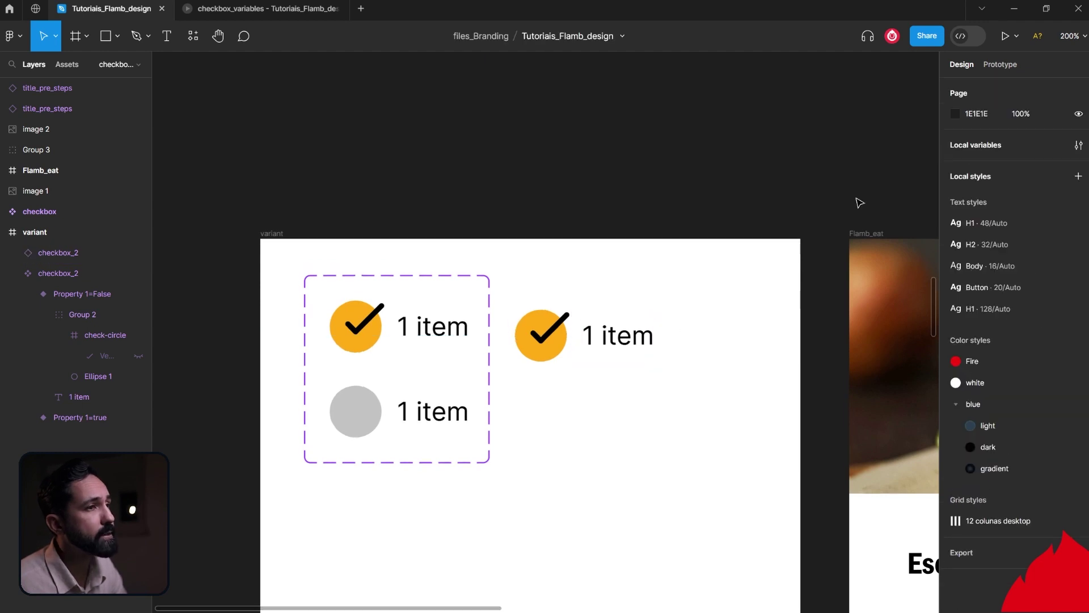
# Step: Create a Boolean local variable named 1_item_check with value False, then select the checkbox_2 instance
pyautogui.click(1081, 146)
pyautogui.click(802, 236)
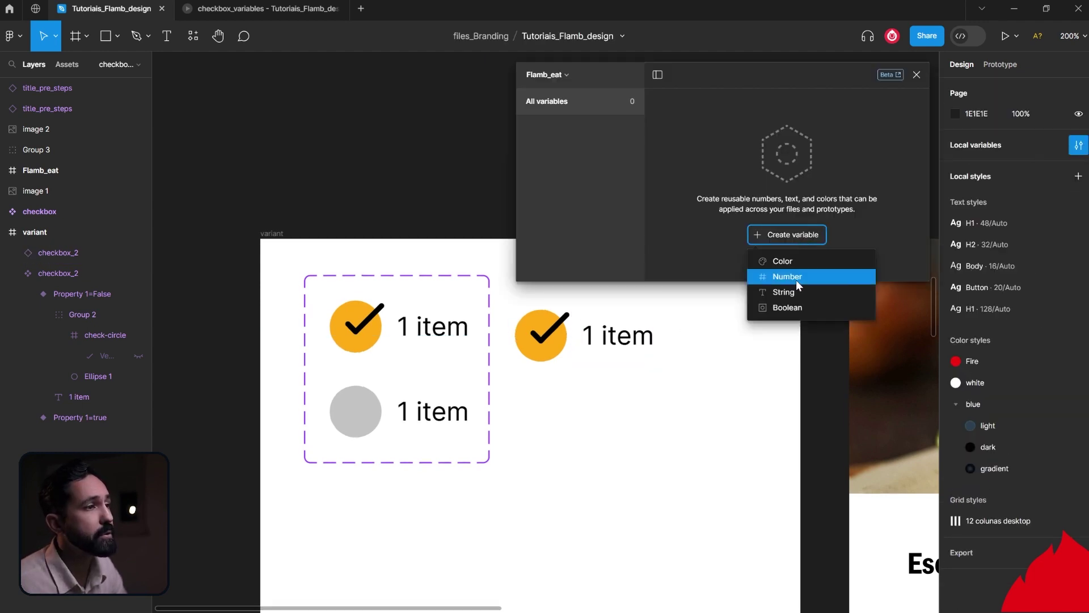
pyautogui.click(794, 308)
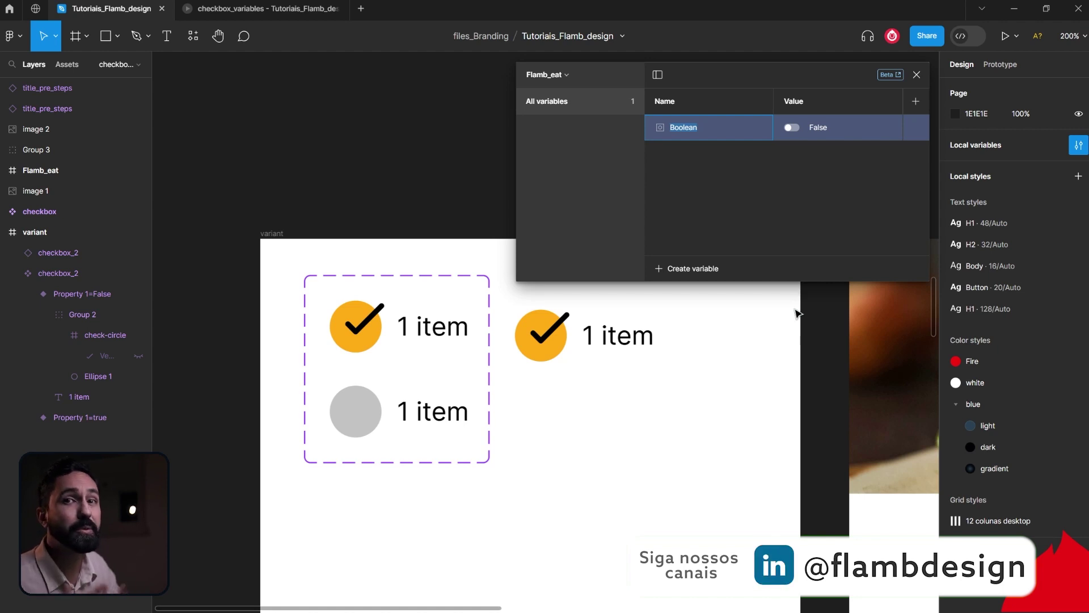
pyautogui.write('1_item_check')
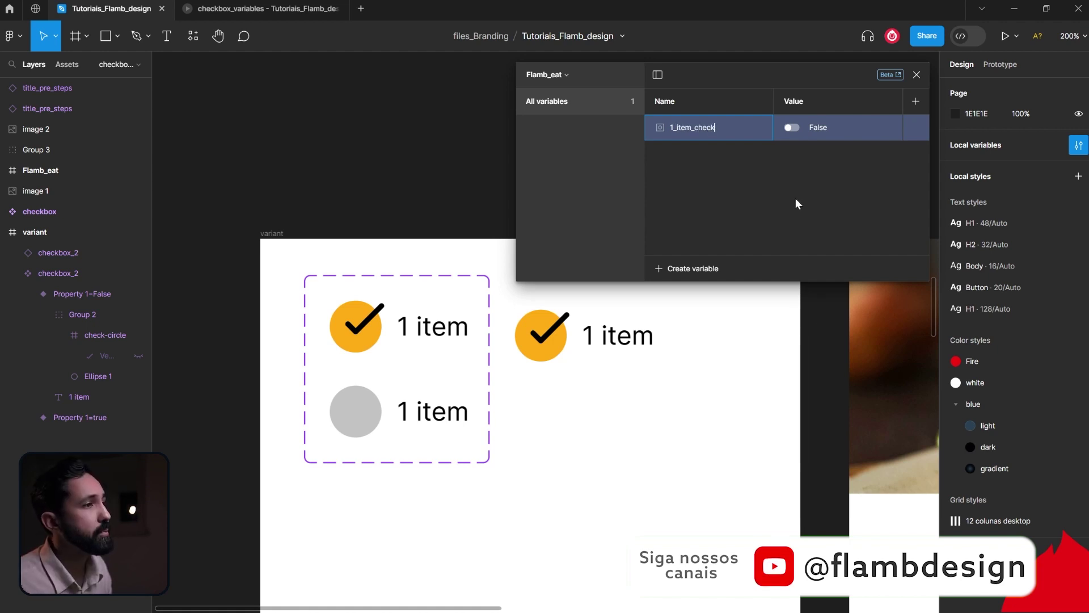
pyautogui.click(624, 351)
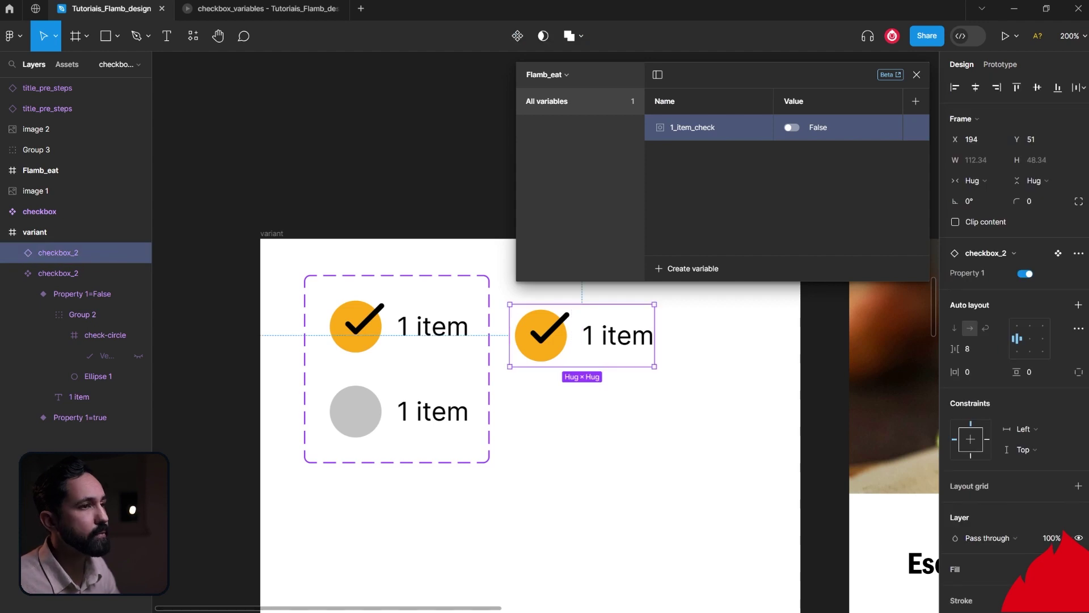
pyautogui.moveTo(1078, 273)
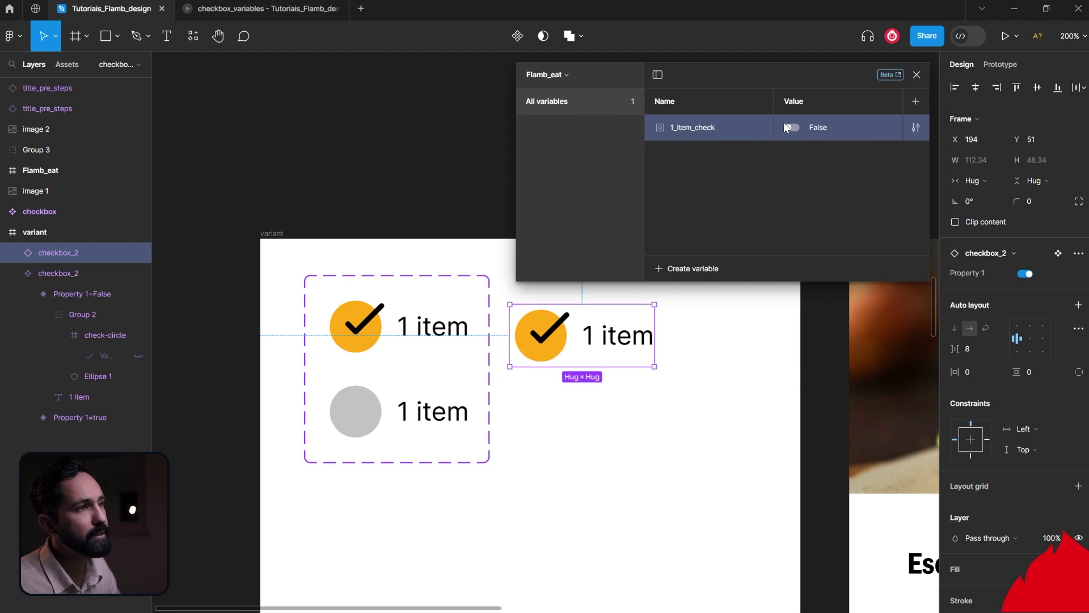
pyautogui.moveTo(1012, 274)
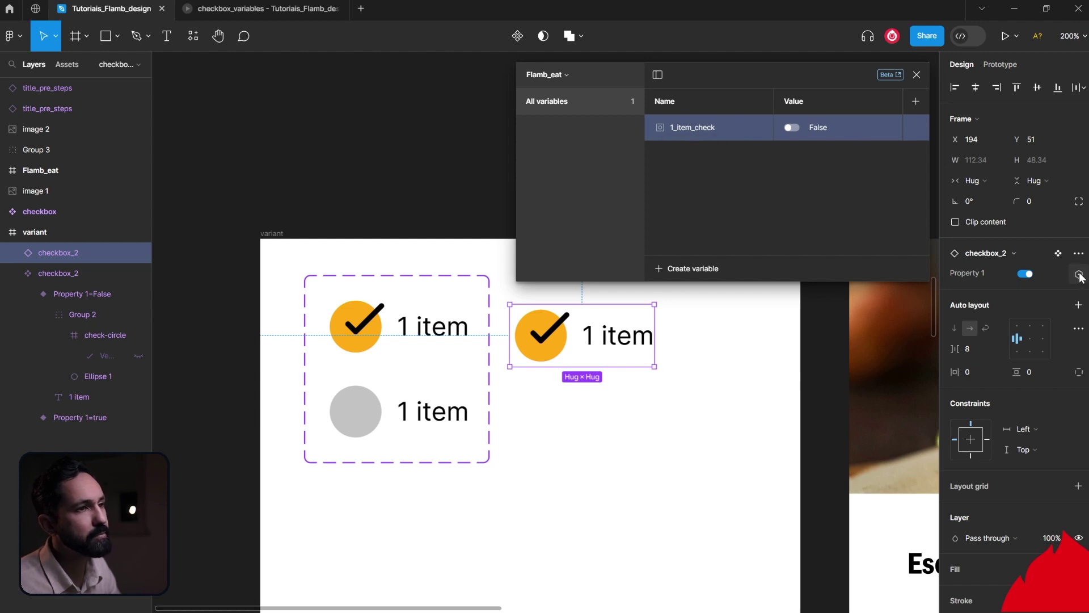
# Step: Bind the instance's Property 1 to 1_item_check and toggle the variable, ending on True
pyautogui.click(1078, 275)
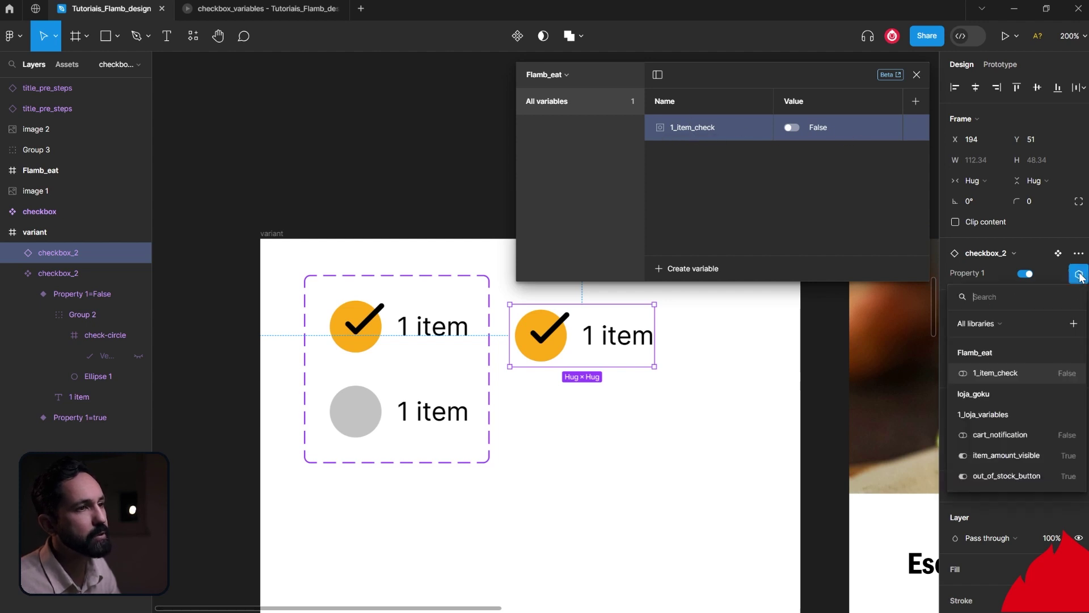
pyautogui.click(998, 373)
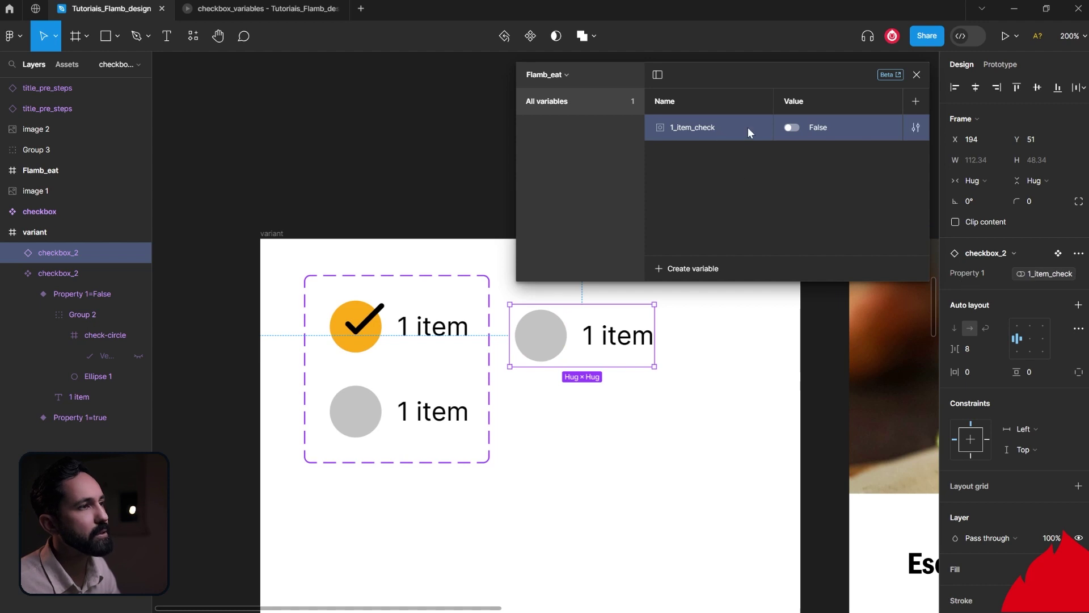
pyautogui.click(790, 128)
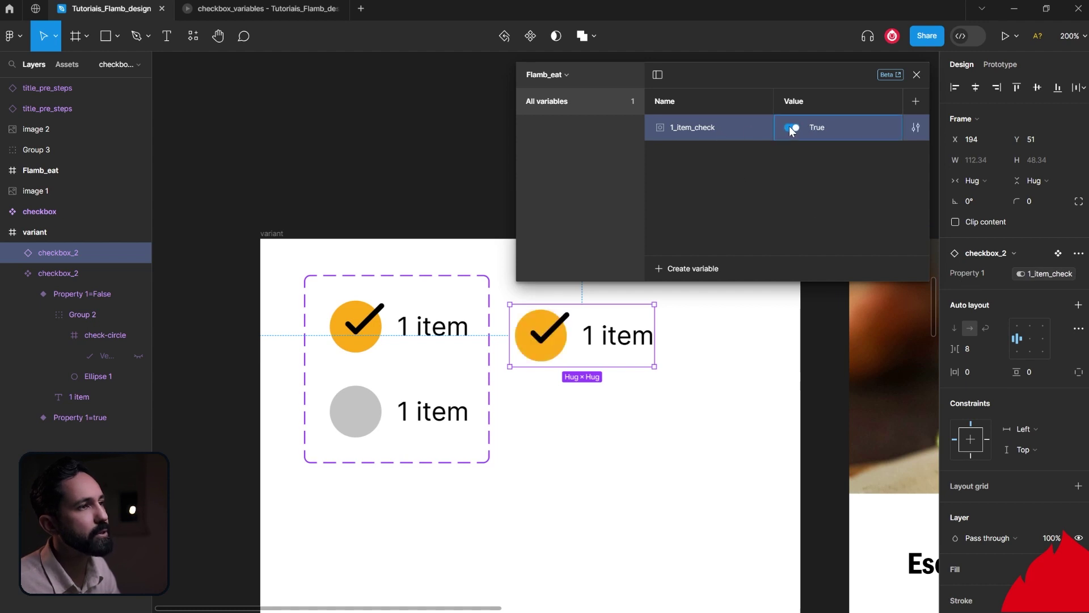
pyautogui.click(790, 128)
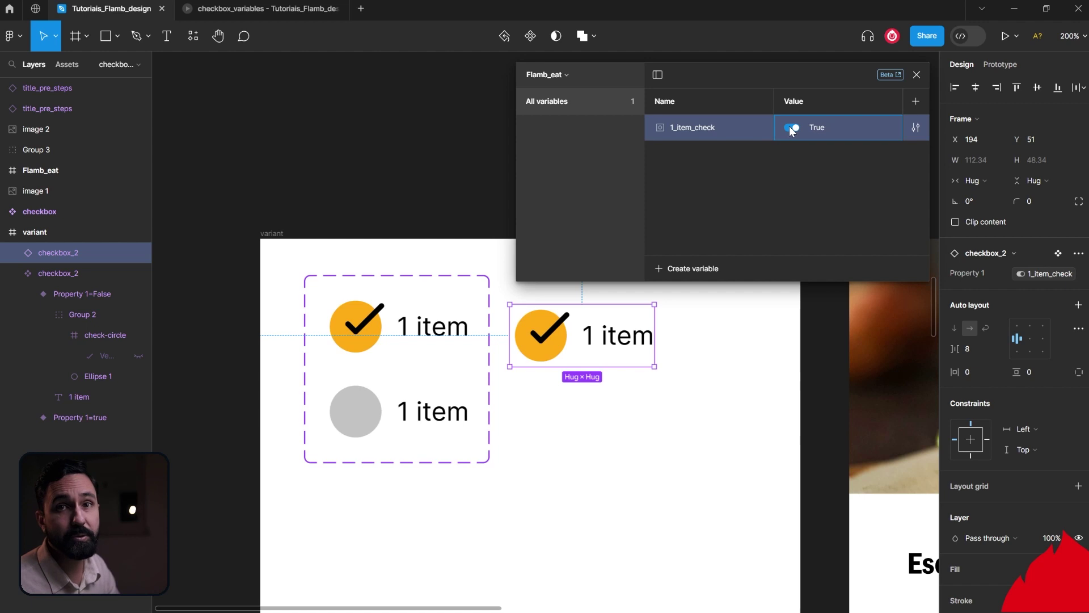
pyautogui.click(791, 128)
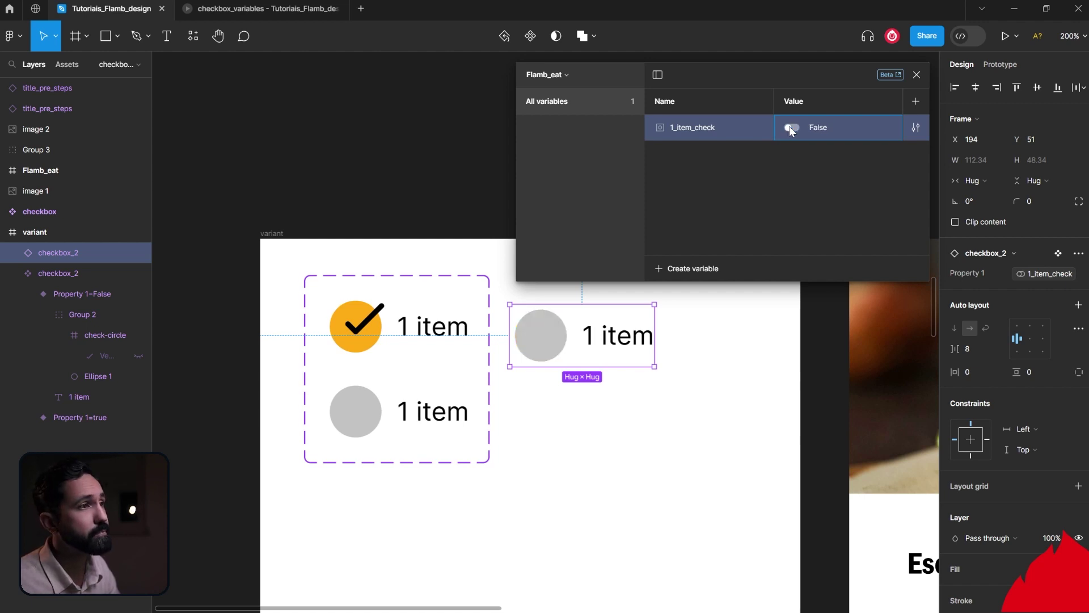
pyautogui.click(790, 128)
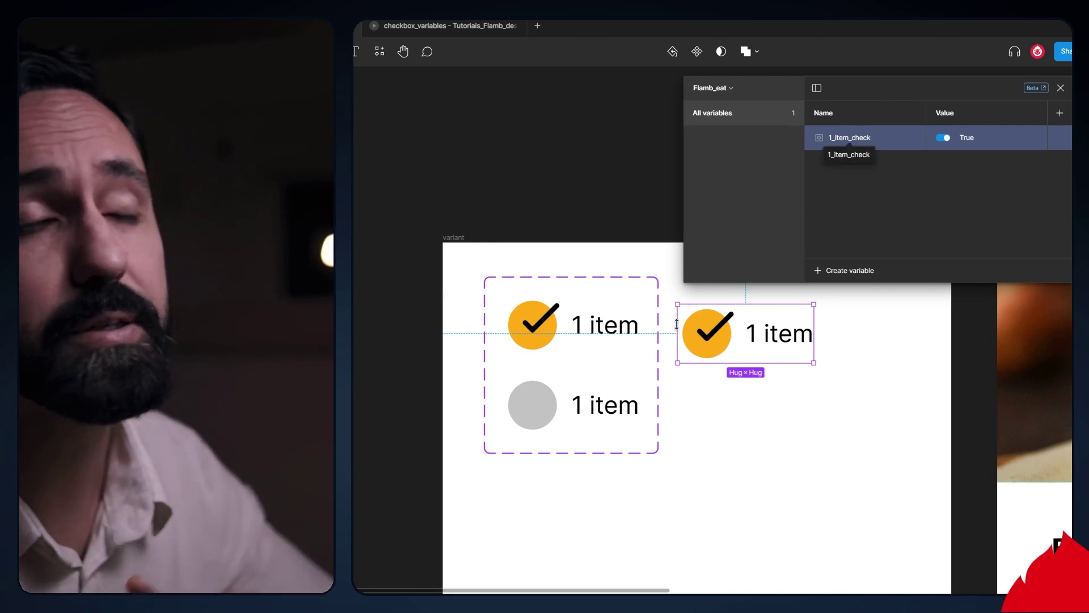
# Step: Add Boolean variables 2_item_check and 3_item_check, both False
pyautogui.click(863, 270)
pyautogui.click(870, 207)
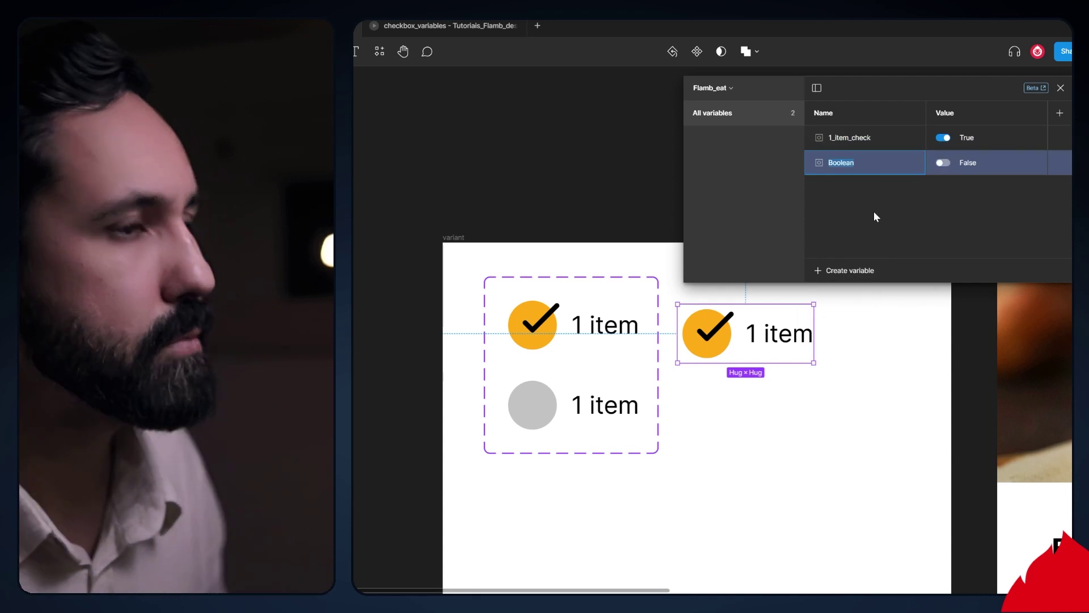
pyautogui.write('2_item_check')
pyautogui.click(850, 270)
pyautogui.click(870, 206)
pyautogui.write('3_item_check')
pyautogui.press('Return')
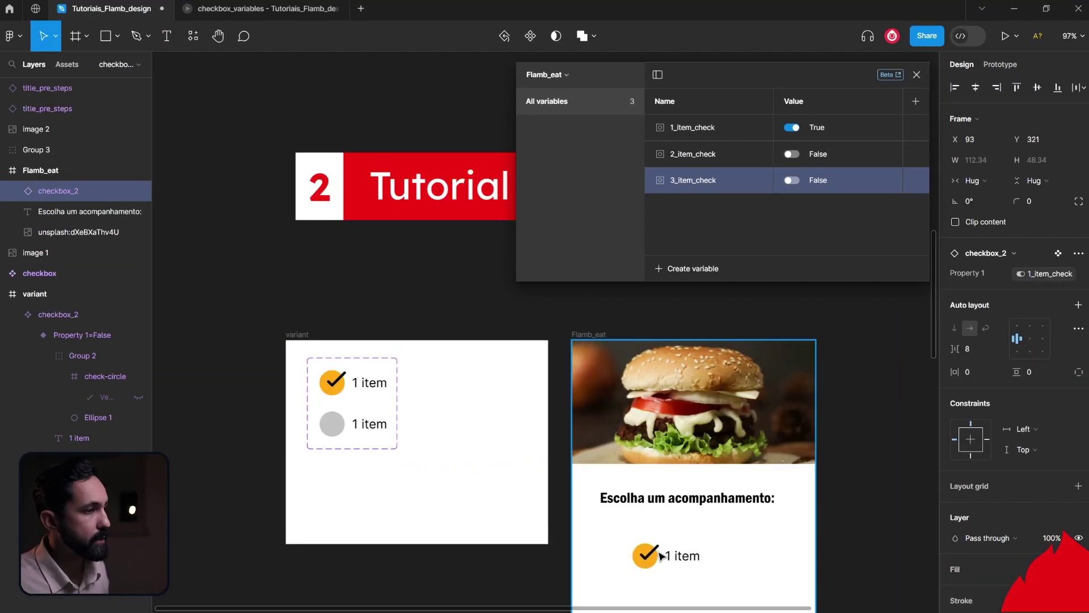
# Step: Nudge the checkbox_2 instance slightly up and left inside Flamb_eat
pyautogui.moveTo(662, 556); pyautogui.dragTo(660, 554)
pyautogui.scroll(-5, 659, 555)
pyautogui.hscroll(3, 660, 555)
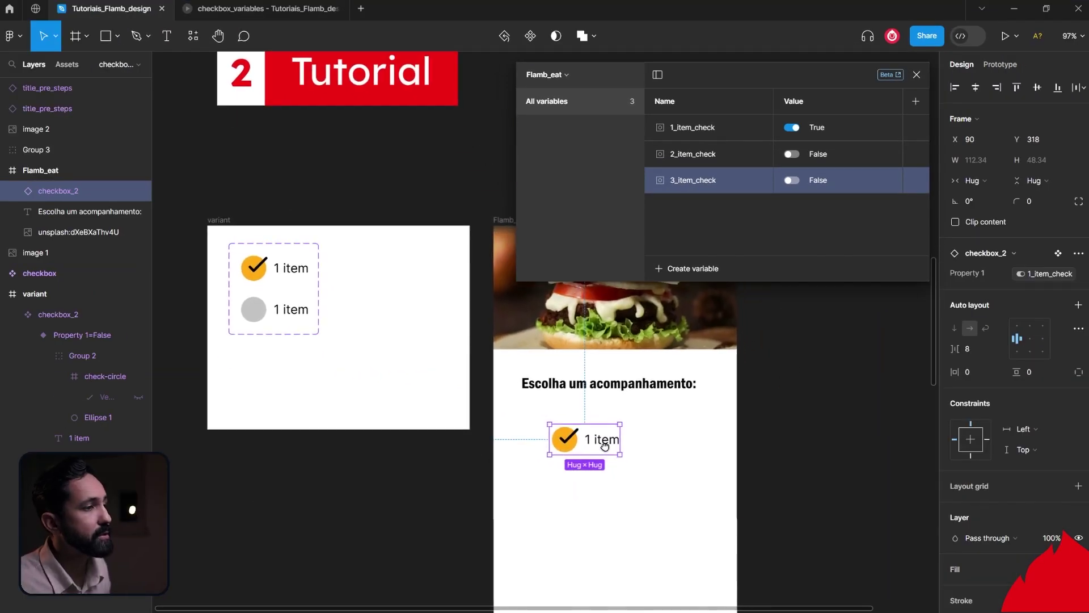
# Step: Move the checkbox left to X 45 and duplicate it into three stacked copies
pyautogui.moveTo(590, 419); pyautogui.dragTo(562, 419)
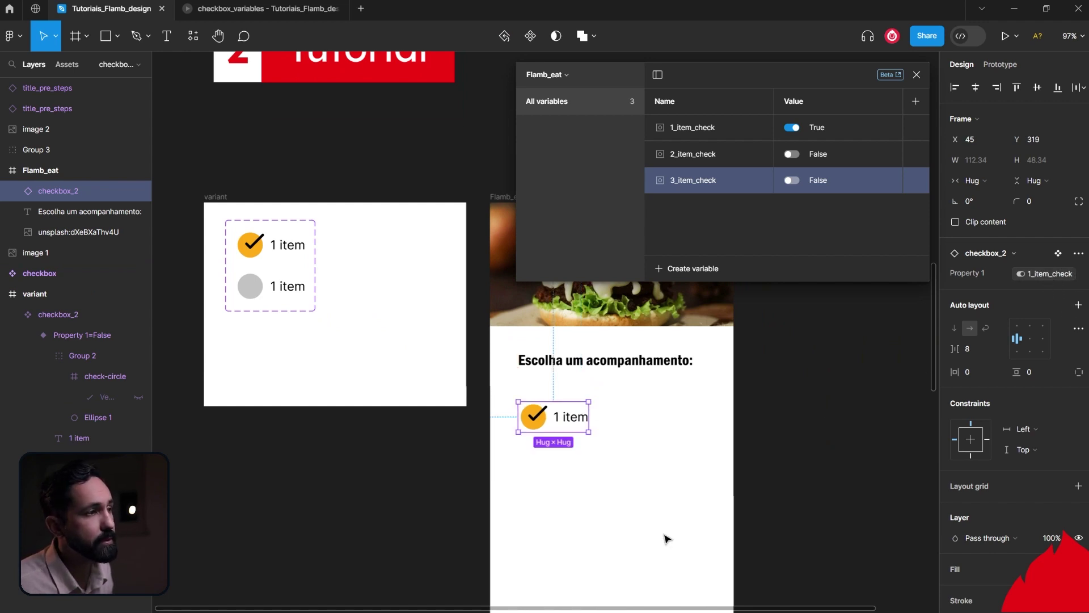
pyautogui.click(638, 541)
pyautogui.click(554, 429)
pyautogui.moveTo(567, 429); pyautogui.dragTo(567, 476)
pyautogui.hotkey('ctrl', 'd')
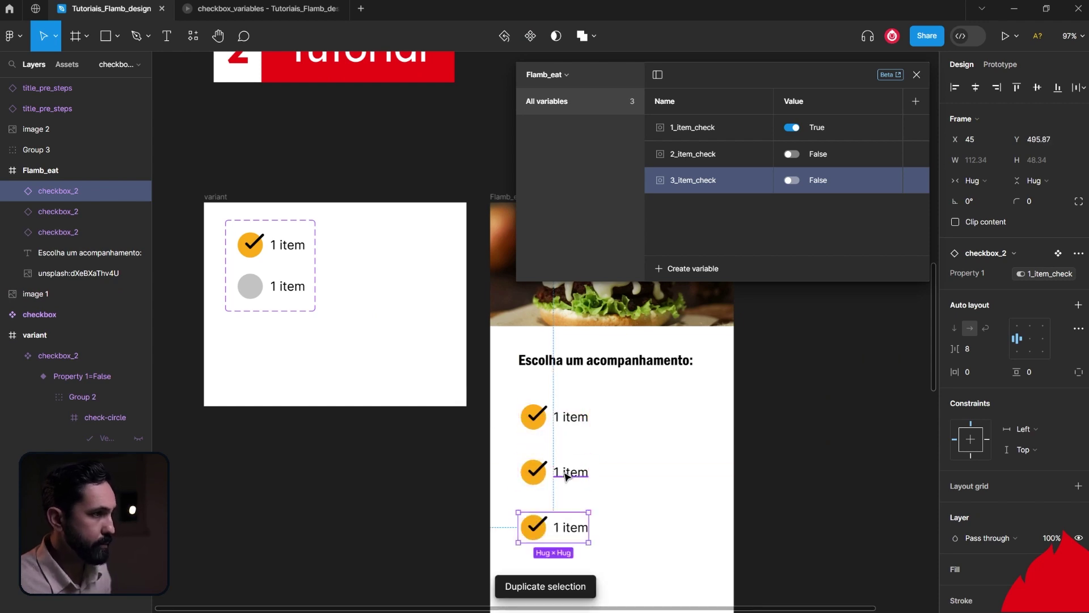
pyautogui.press('Escape')
# Step: Detach the middle checkbox's Property 1 and bind it to 2_item_check
pyautogui.click(559, 479)
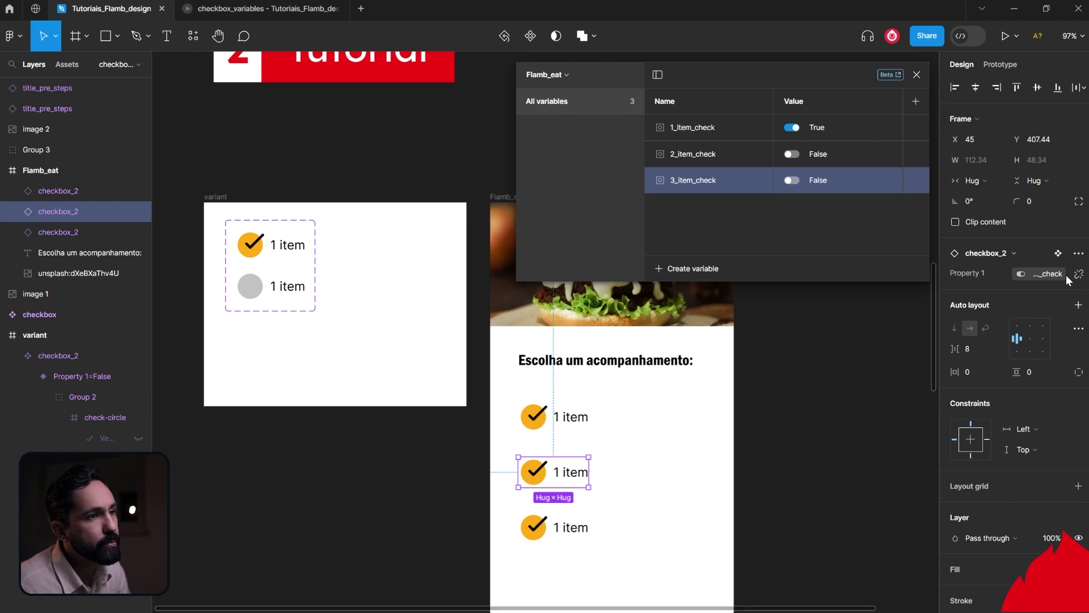
pyautogui.moveTo(1078, 274)
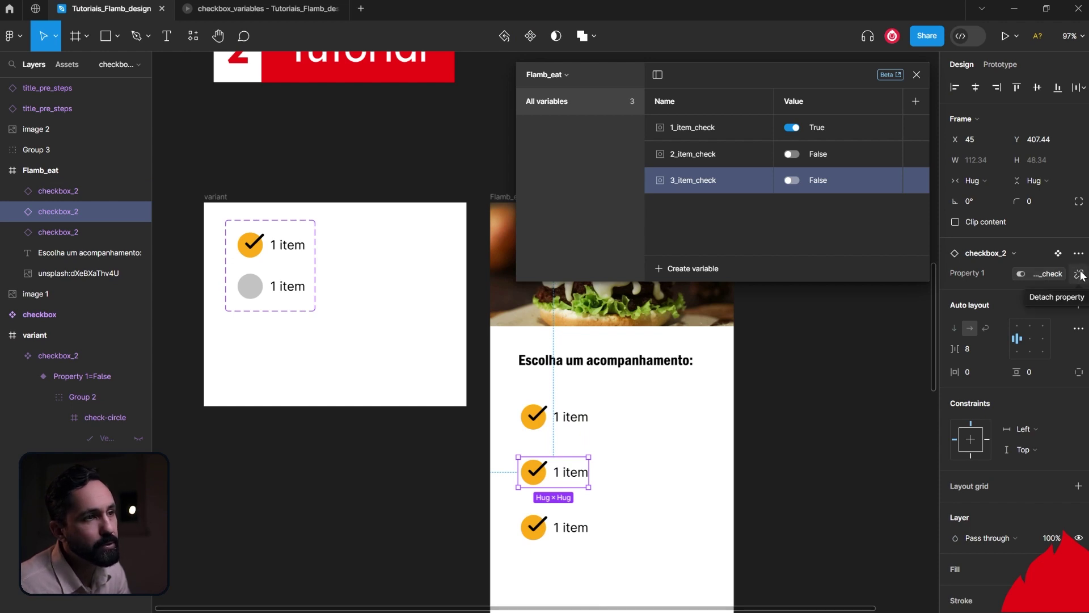
pyautogui.click(1078, 275)
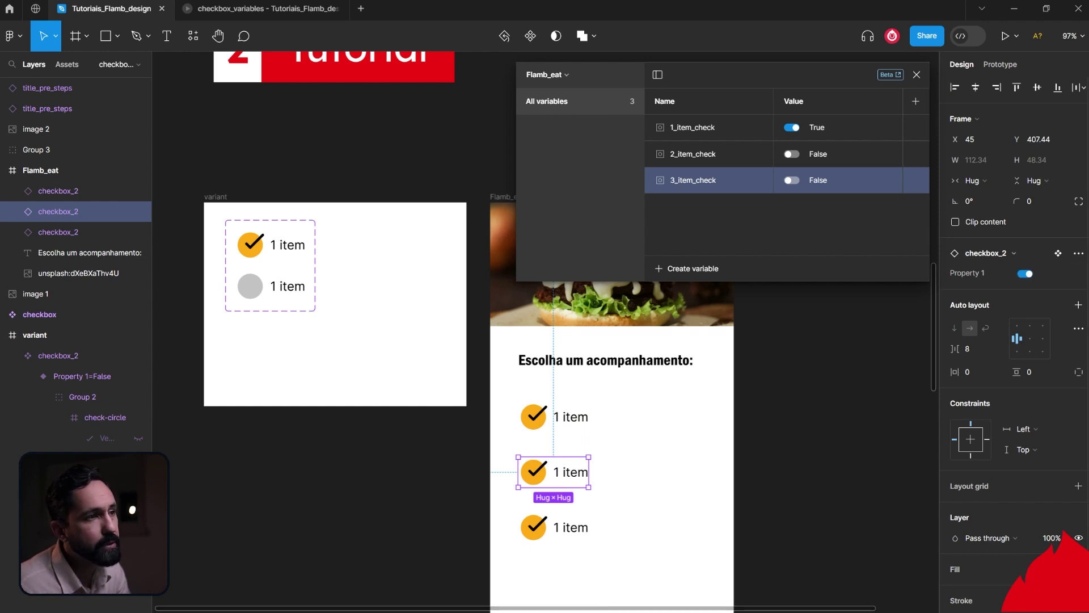
pyautogui.click(1079, 275)
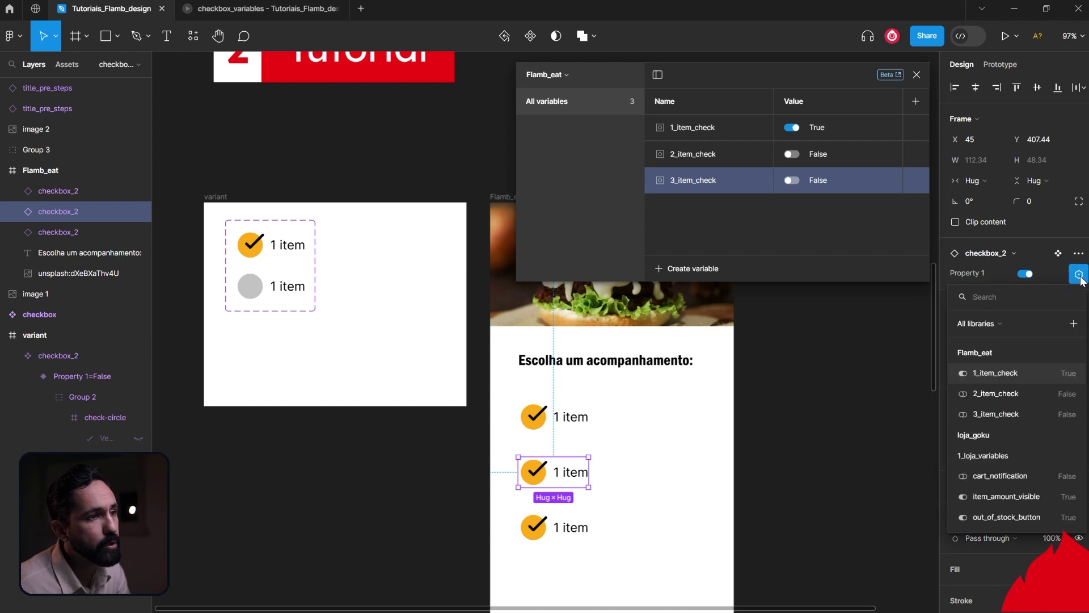
pyautogui.click(1015, 392)
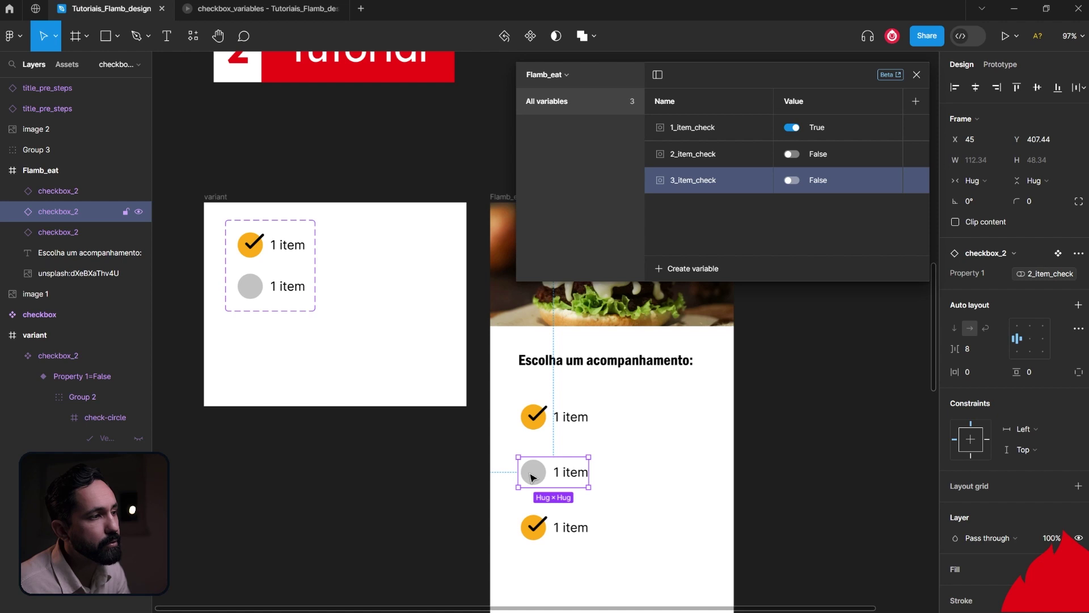
# Step: Detach the third checkbox's Property 1 and bind it to 3_item_check
pyautogui.click(551, 539)
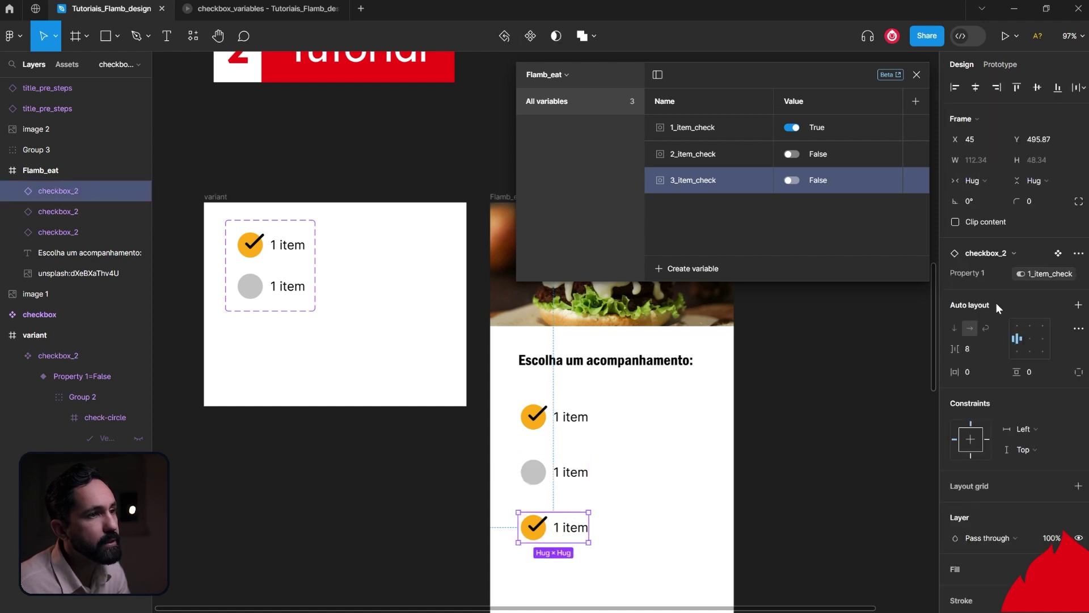
pyautogui.click(1077, 275)
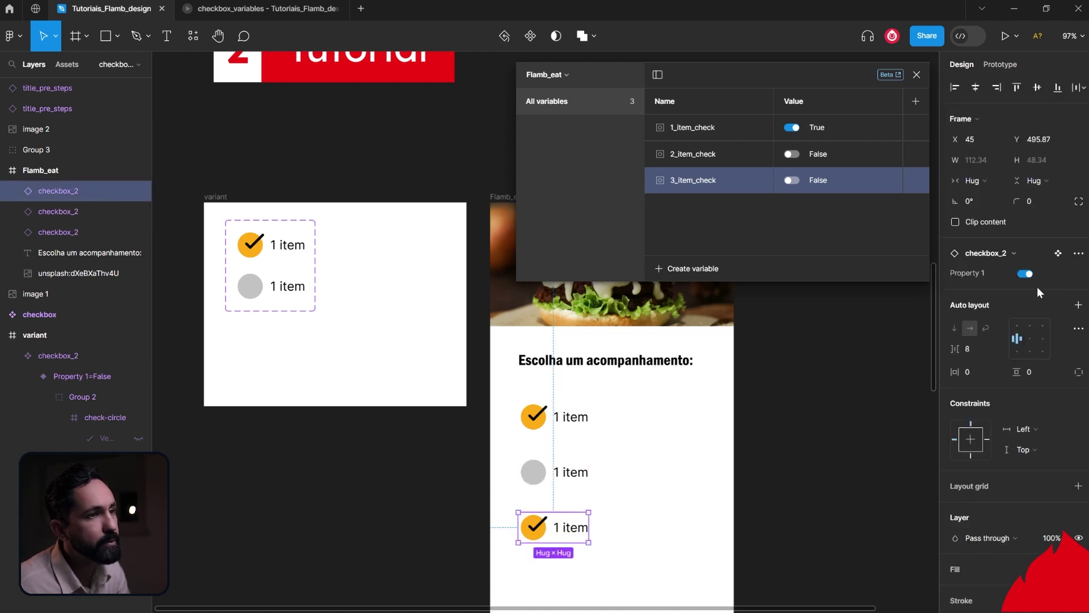
pyautogui.click(1079, 275)
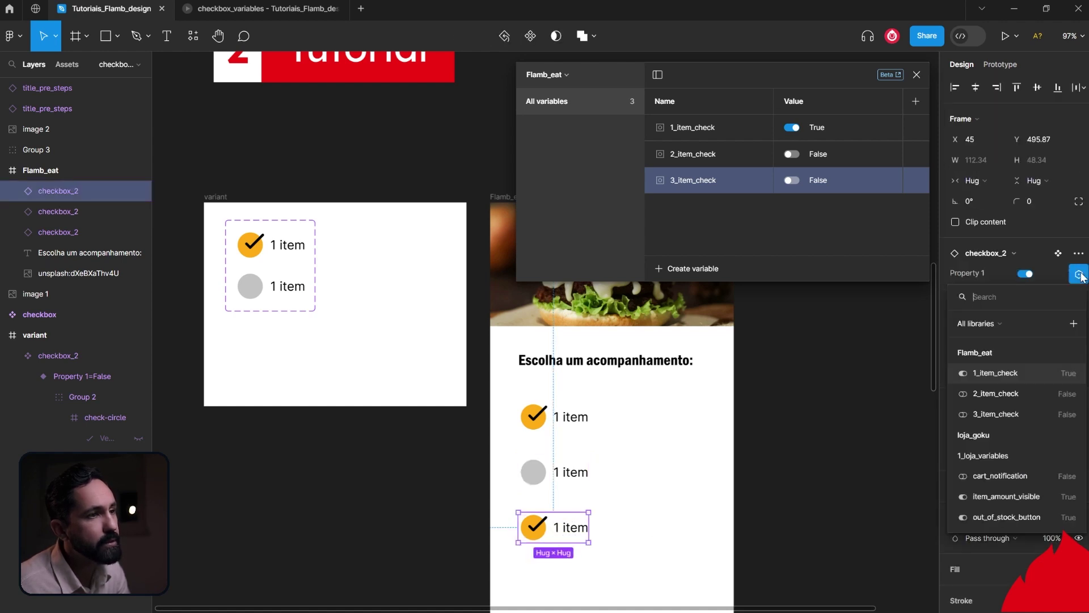
pyautogui.click(994, 414)
pyautogui.click(740, 437)
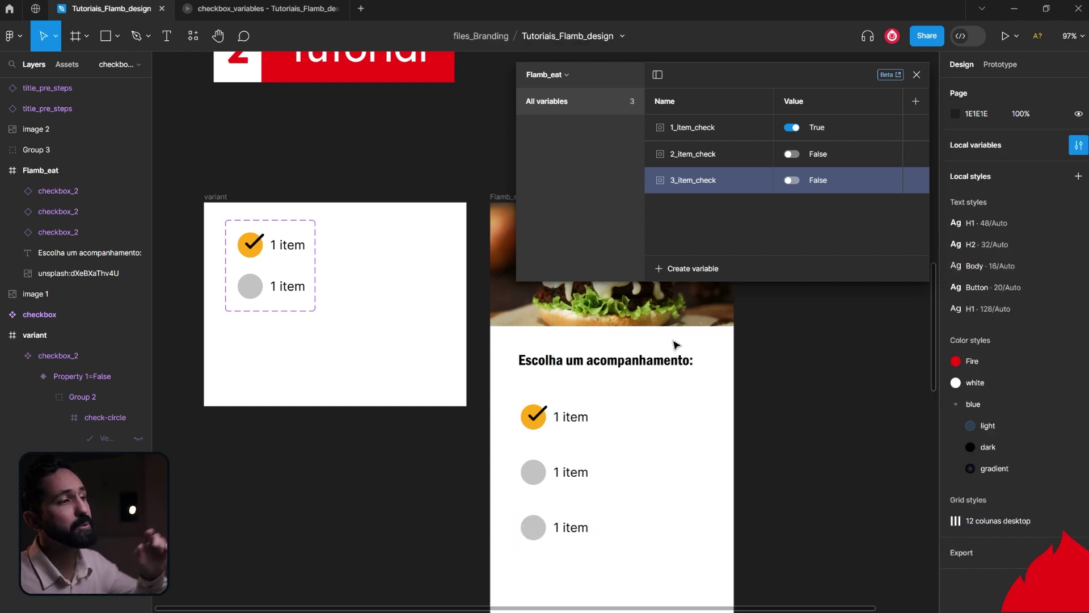
# Step: Inspect the three checkboxes to confirm only the first appears checked
pyautogui.click(570, 420)
pyautogui.click(575, 476)
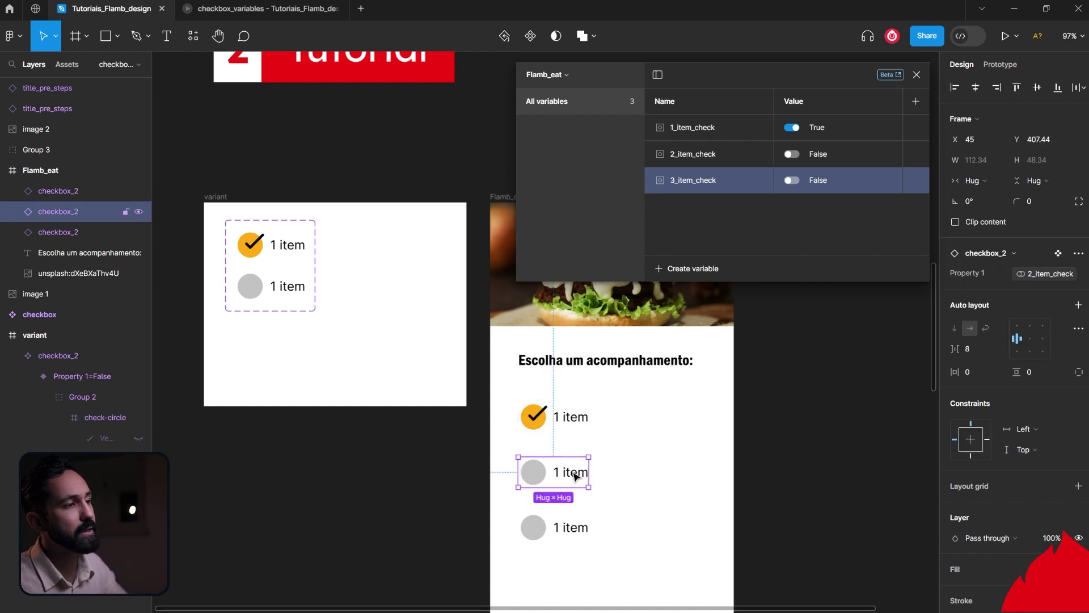
pyautogui.click(572, 529)
pyautogui.click(630, 493)
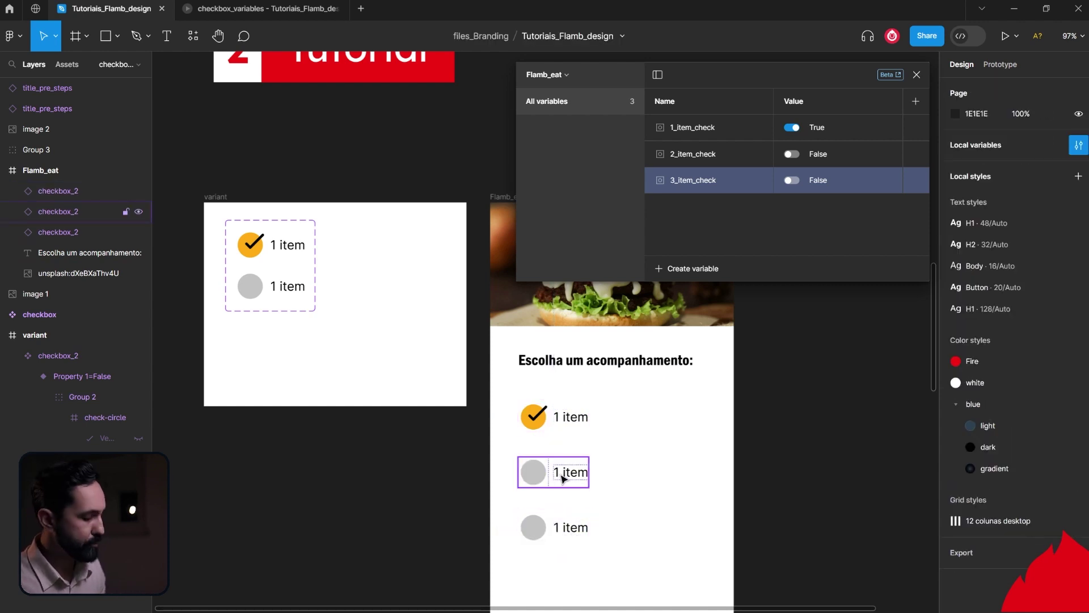
pyautogui.keyDown('ctrl'); pyautogui.scroll(5, 562, 474); pyautogui.keyUp('ctrl')
pyautogui.click(564, 442)
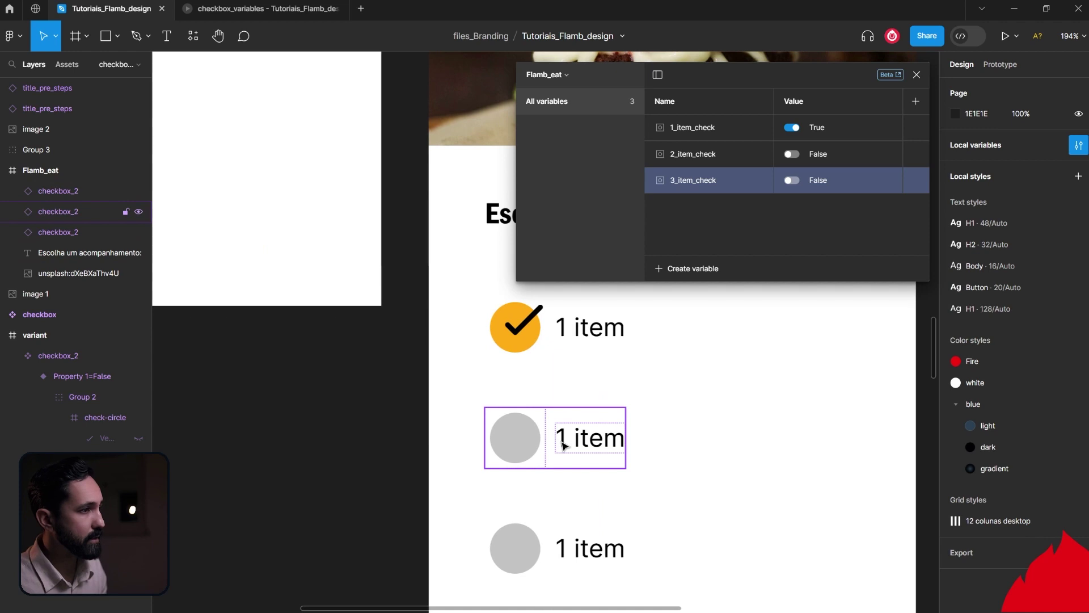
# Step: Relabel the second checkbox as '2 item'
pyautogui.doubleClick(563, 445)
pyautogui.doubleClick(562, 442)
pyautogui.write('2')
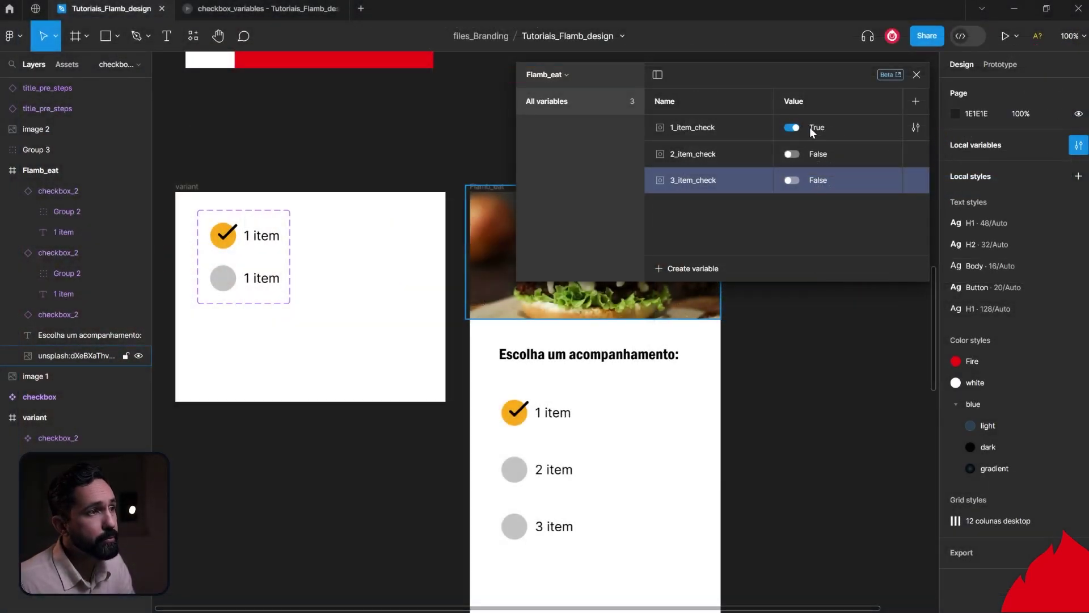
# Step: Set 1_item_check to False so all three checkboxes appear unchecked
pyautogui.click(805, 128)
pyautogui.click(794, 127)
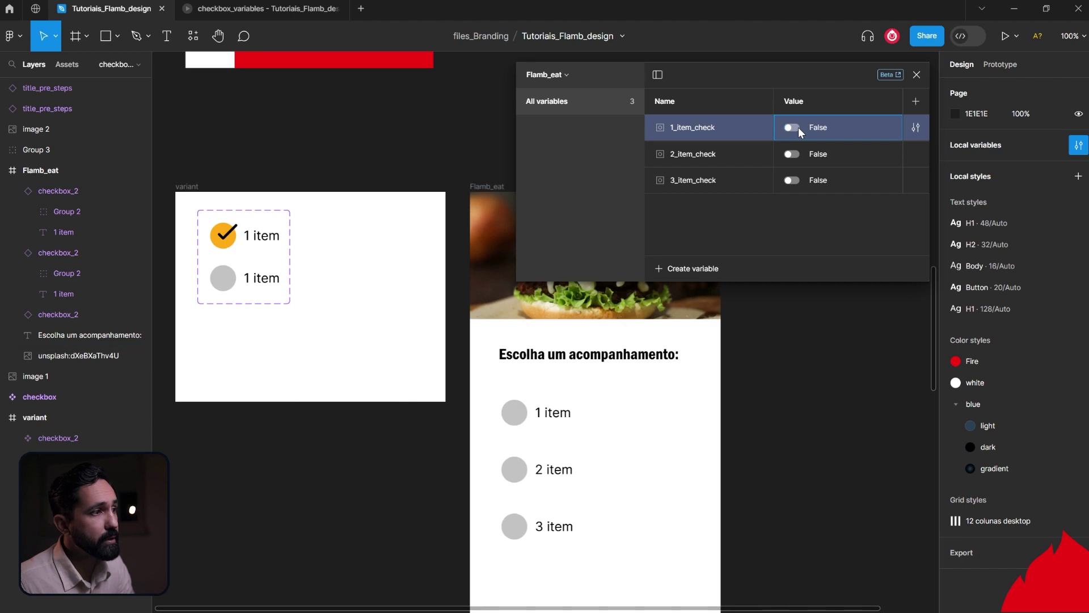
pyautogui.click(569, 415)
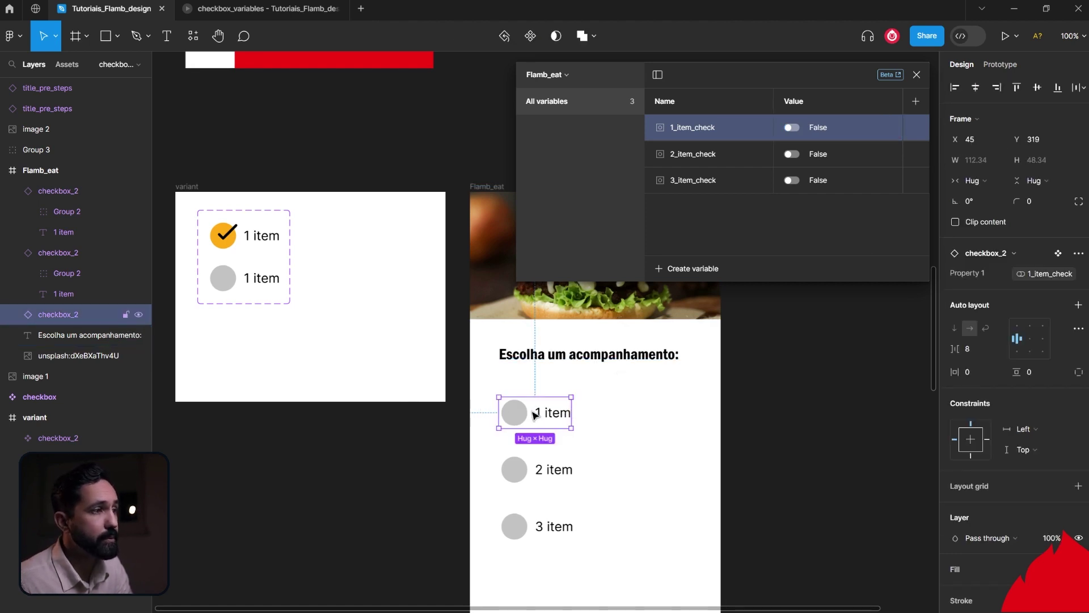
pyautogui.click(515, 525)
pyautogui.keyDown('shift'); pyautogui.click(519, 469); pyautogui.keyUp('shift')
pyautogui.click(547, 407)
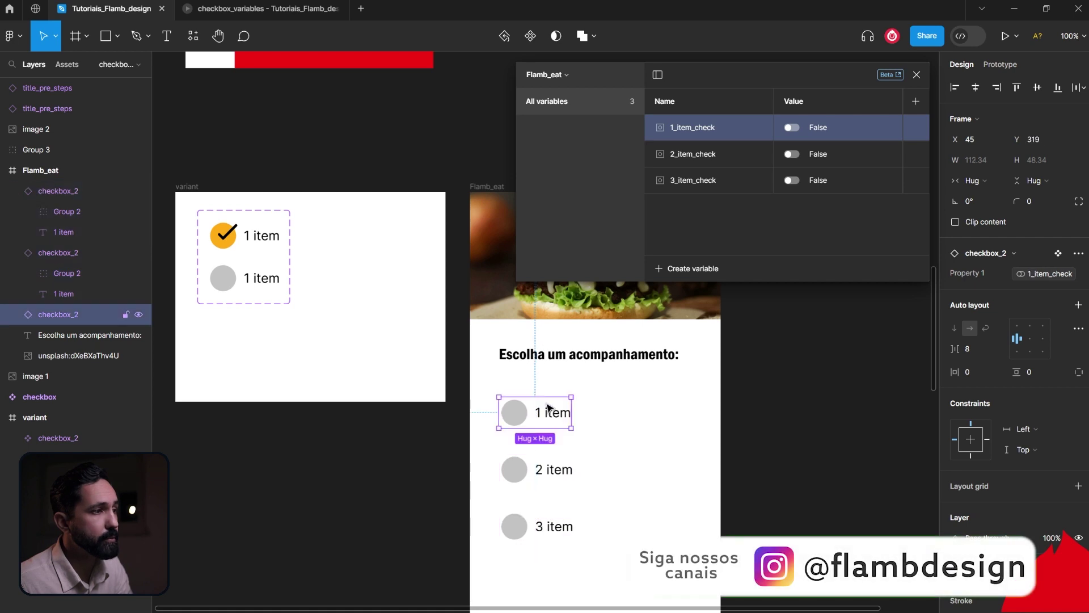
pyautogui.scroll(5, 547, 407)
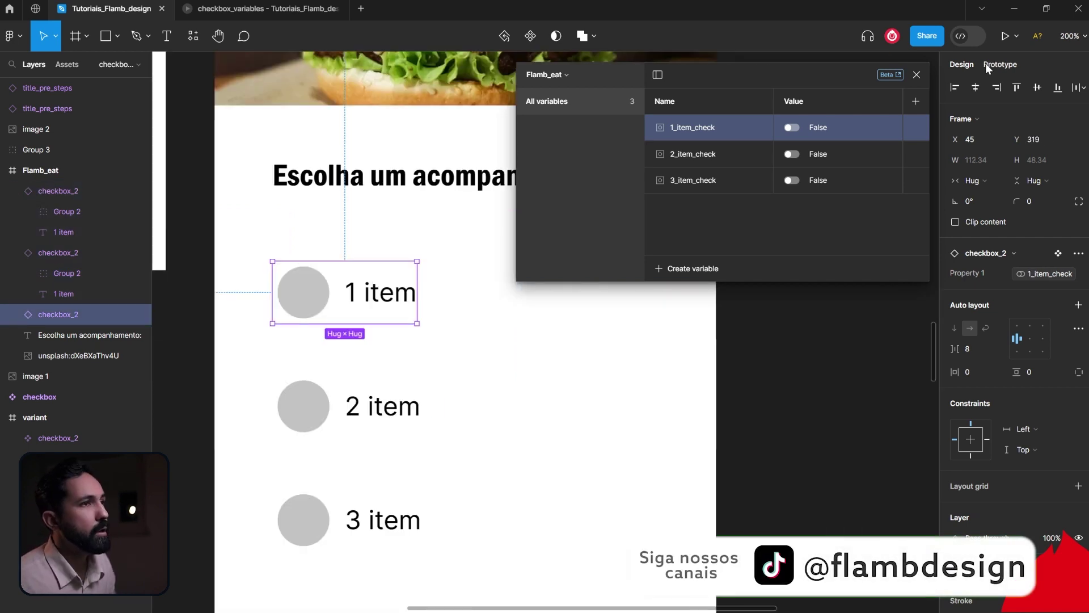
# Step: Give the first checkbox a tap interaction that sets 1_item_check to true
pyautogui.click(987, 65)
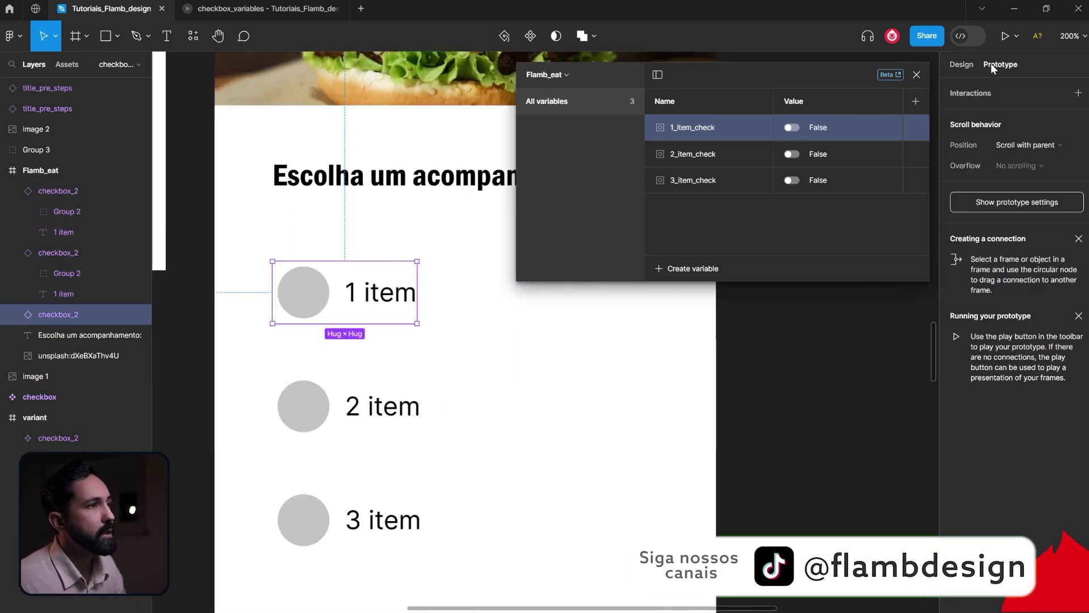
pyautogui.click(917, 75)
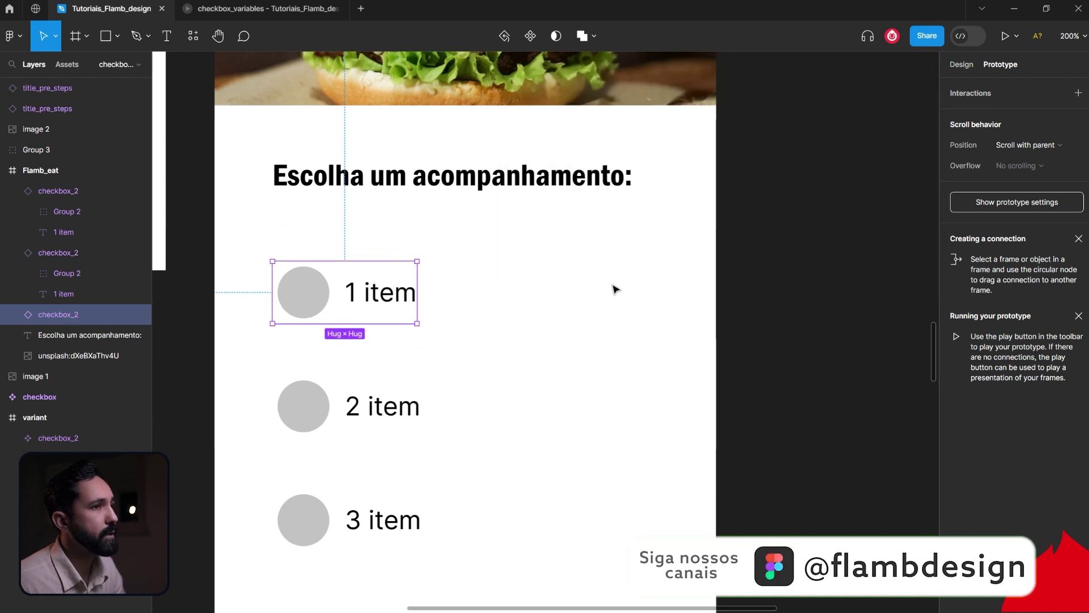
pyautogui.click(1078, 93)
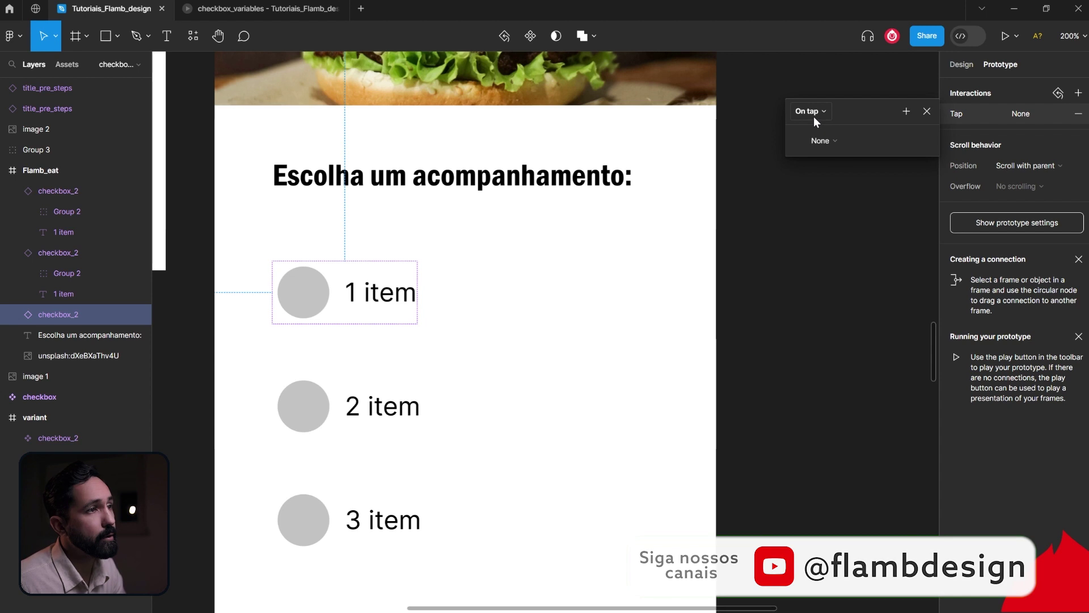
pyautogui.click(835, 140)
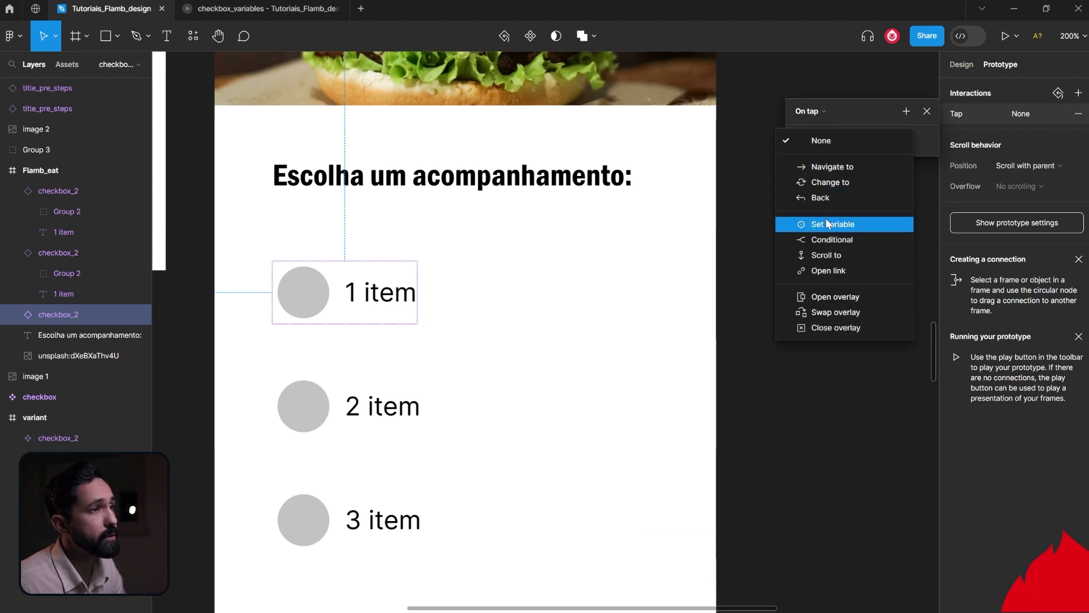
pyautogui.click(827, 225)
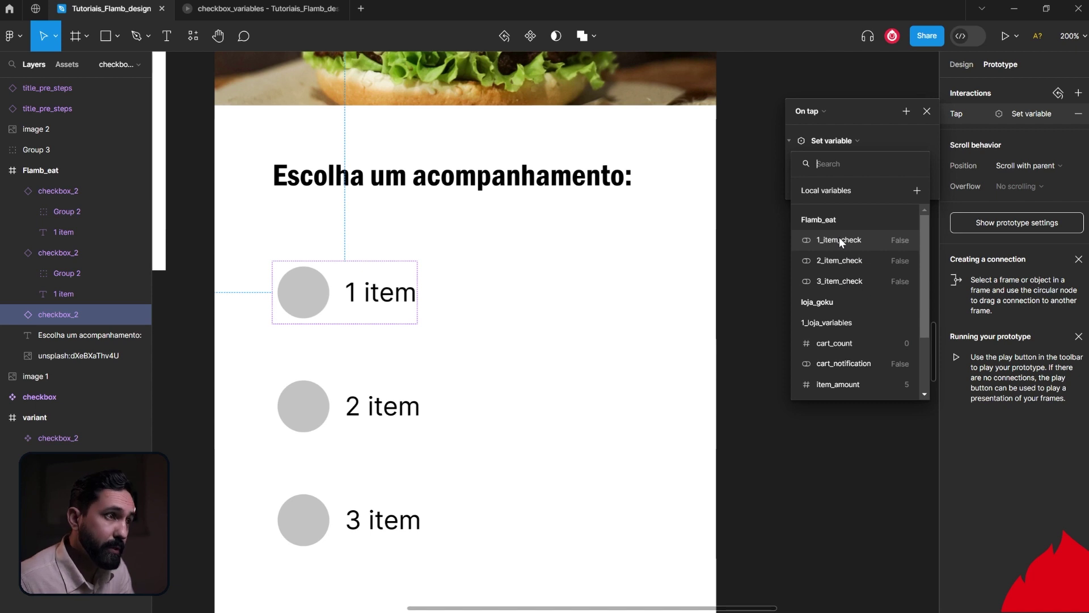
pyautogui.click(840, 241)
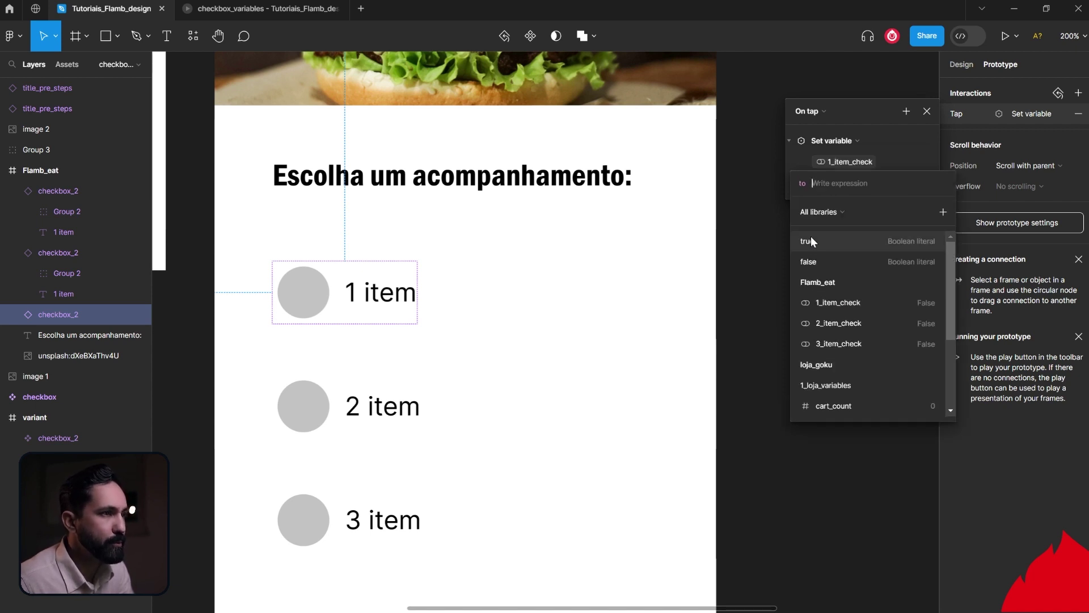
pyautogui.click(818, 240)
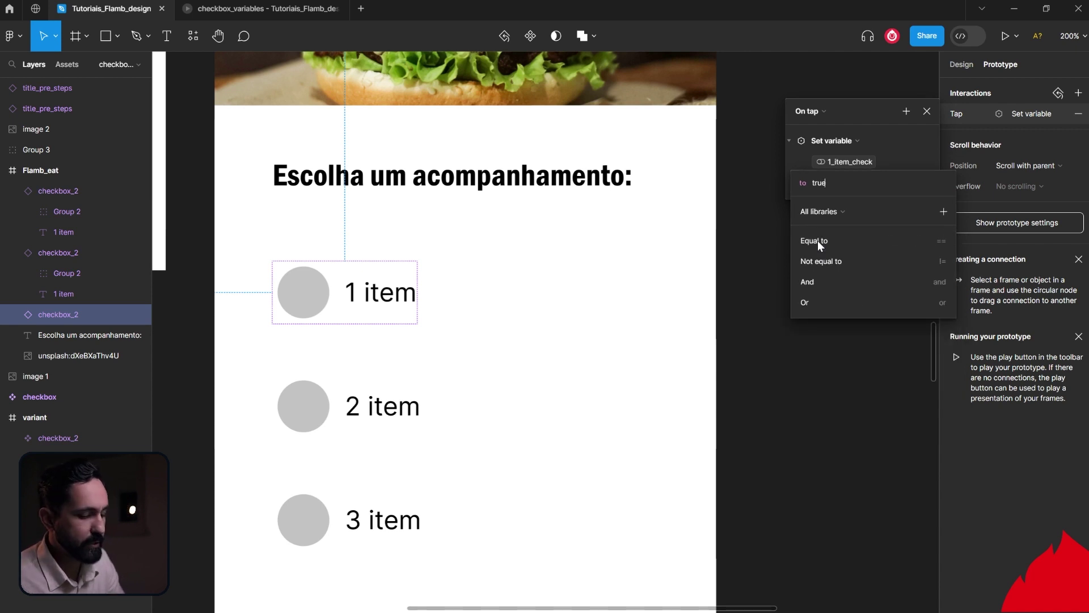
pyautogui.press('Return')
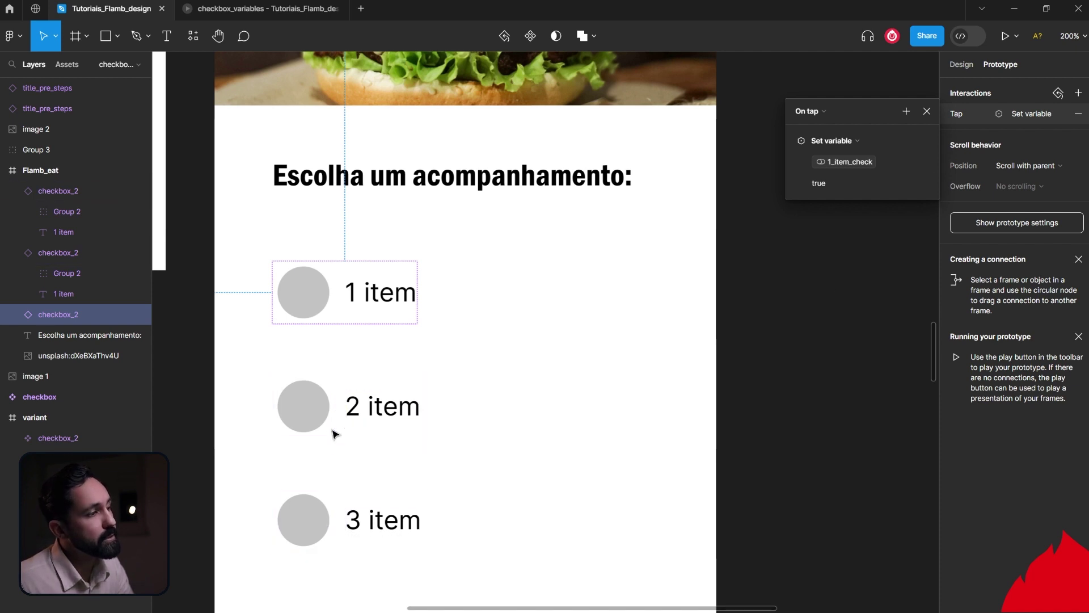
# Step: Review the 1 item checkbox's tap action and select the Flamb_eat frame
pyautogui.click(567, 437)
pyautogui.scroll(1, 570, 431)
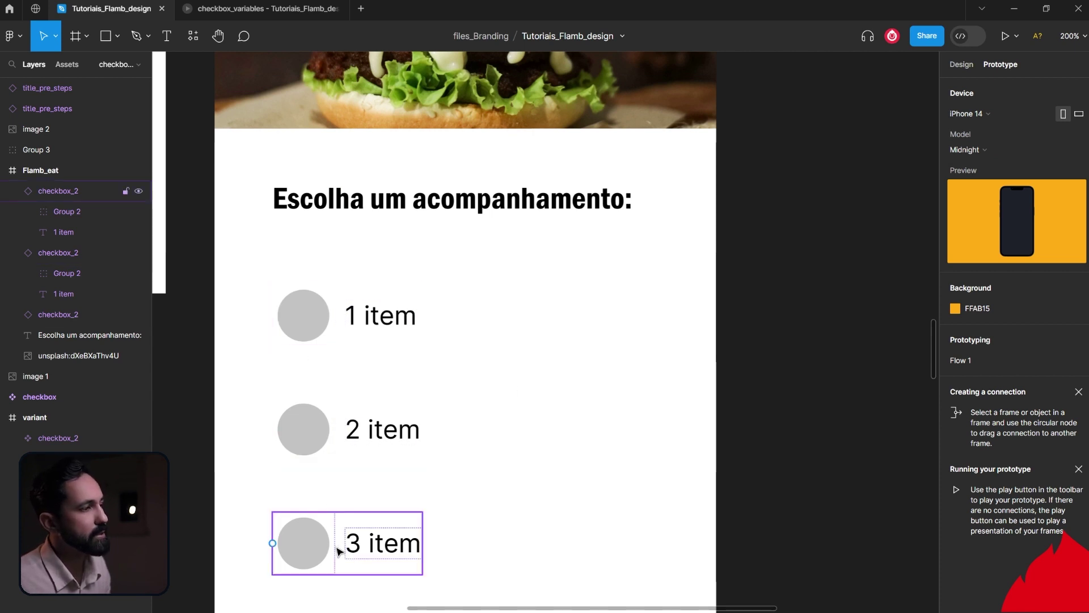
pyautogui.click(391, 317)
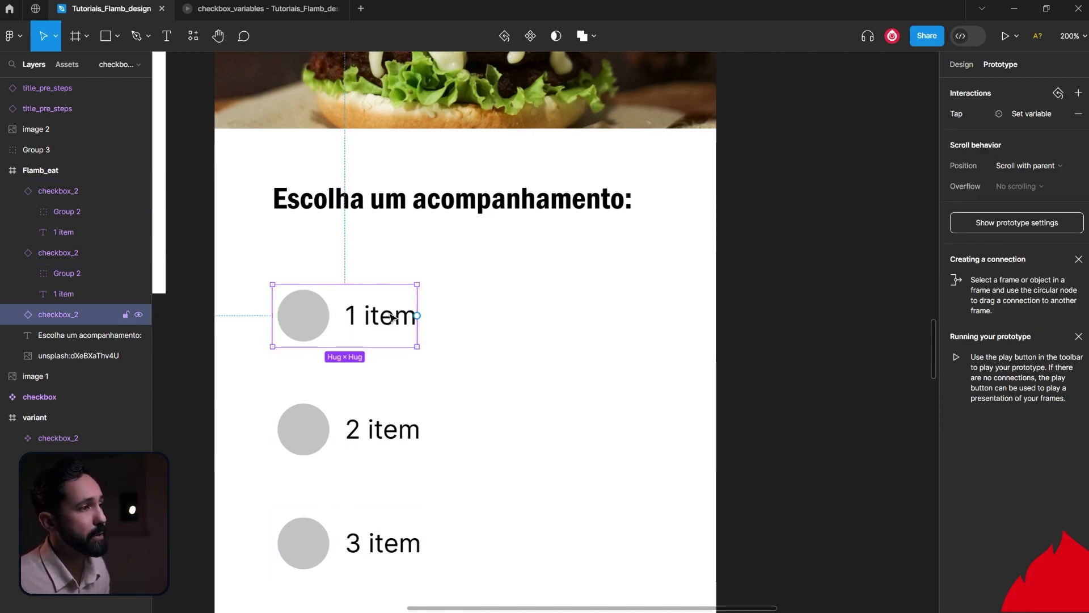
pyautogui.click(964, 114)
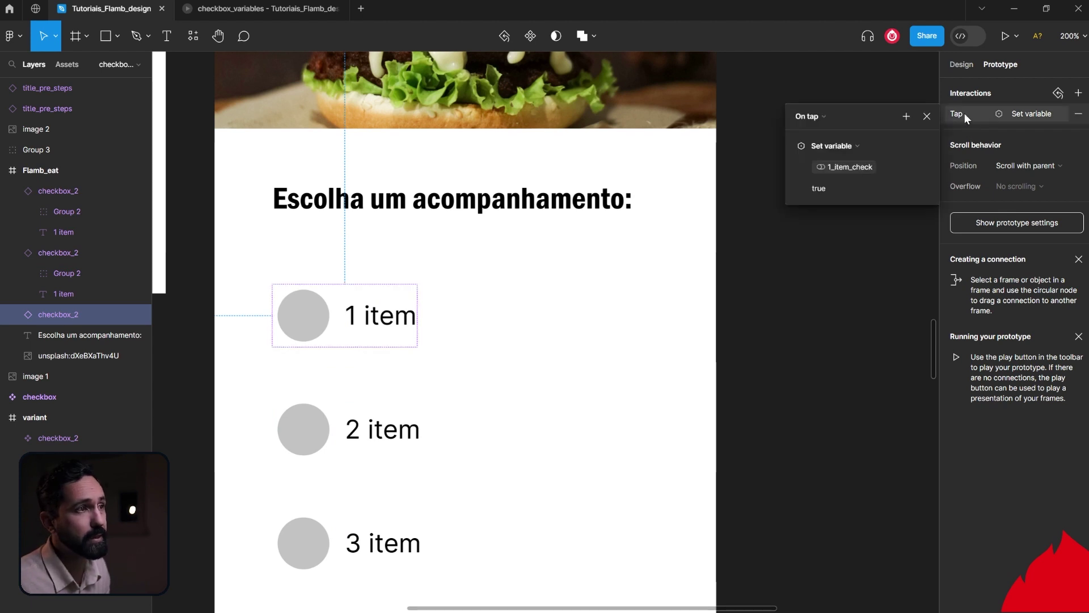
pyautogui.click(555, 395)
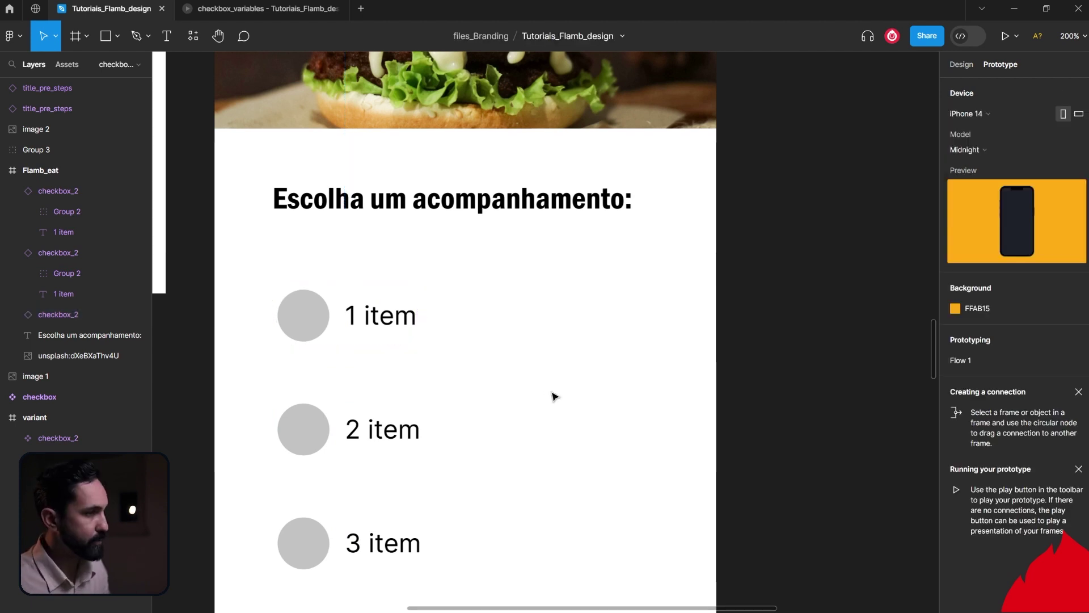
pyautogui.scroll(5, 565, 385)
pyautogui.click(306, 168)
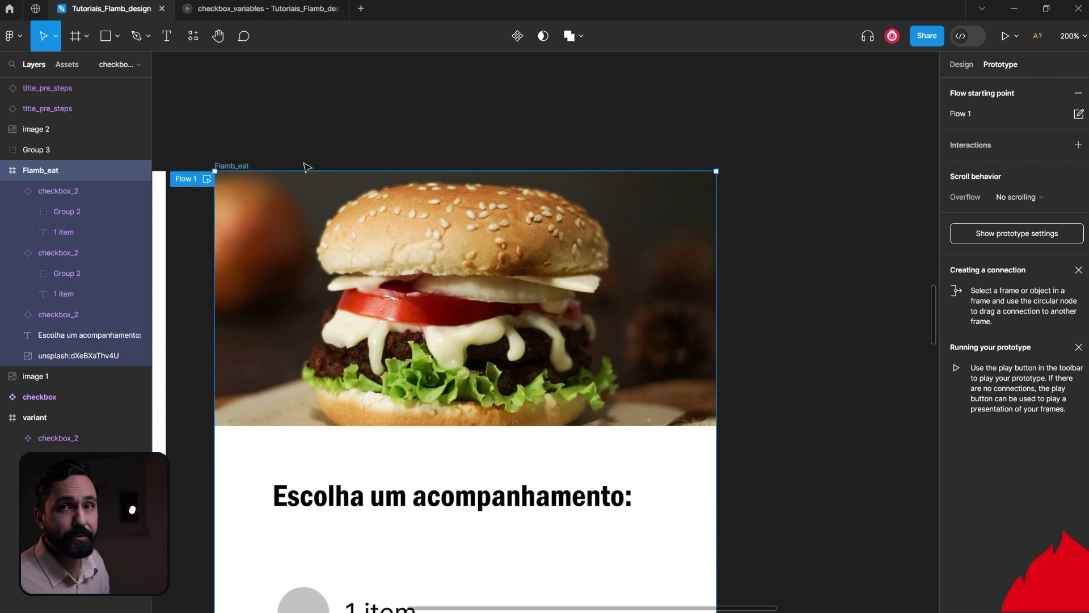
pyautogui.hotkey('shift', 'space')
pyautogui.click(730, 302)
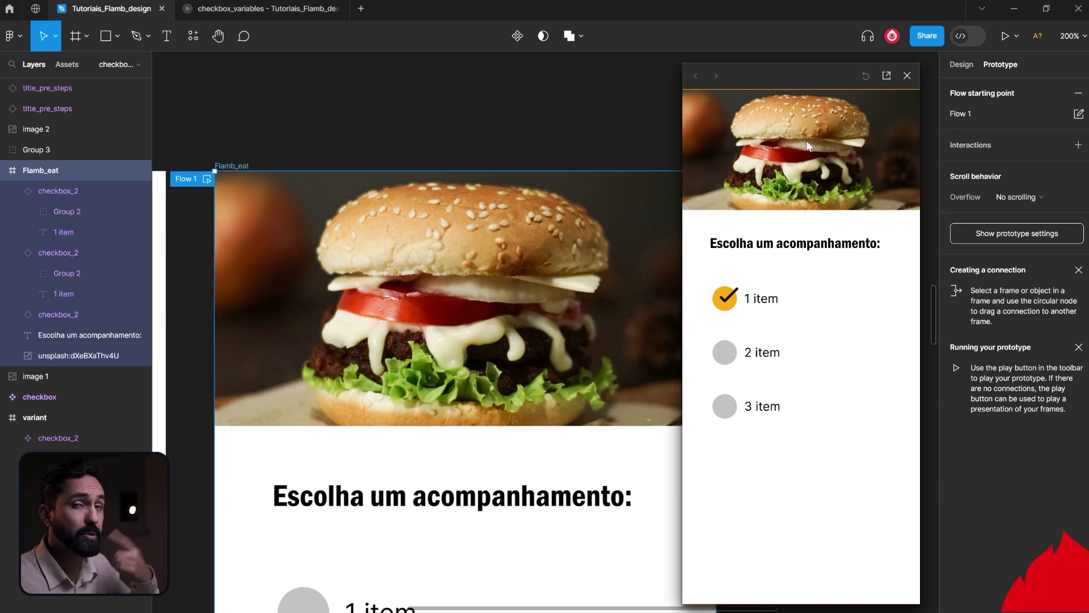
pyautogui.click(907, 75)
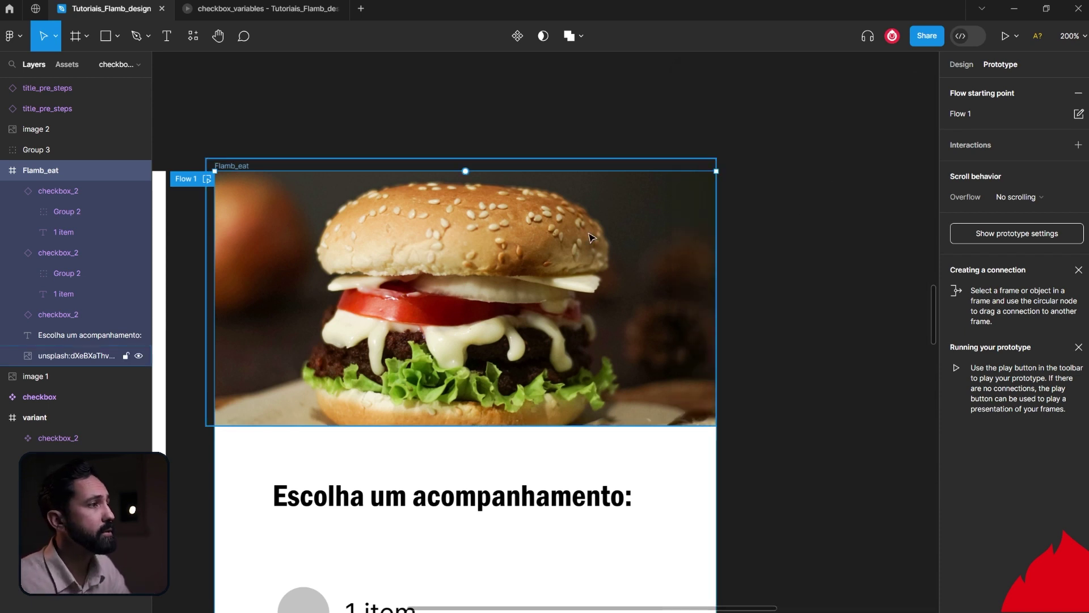
# Step: Add a tap action on the 1 item checkbox setting 2_item_check to false
pyautogui.scroll(-5, 389, 392)
pyautogui.click(390, 392)
pyautogui.click(971, 116)
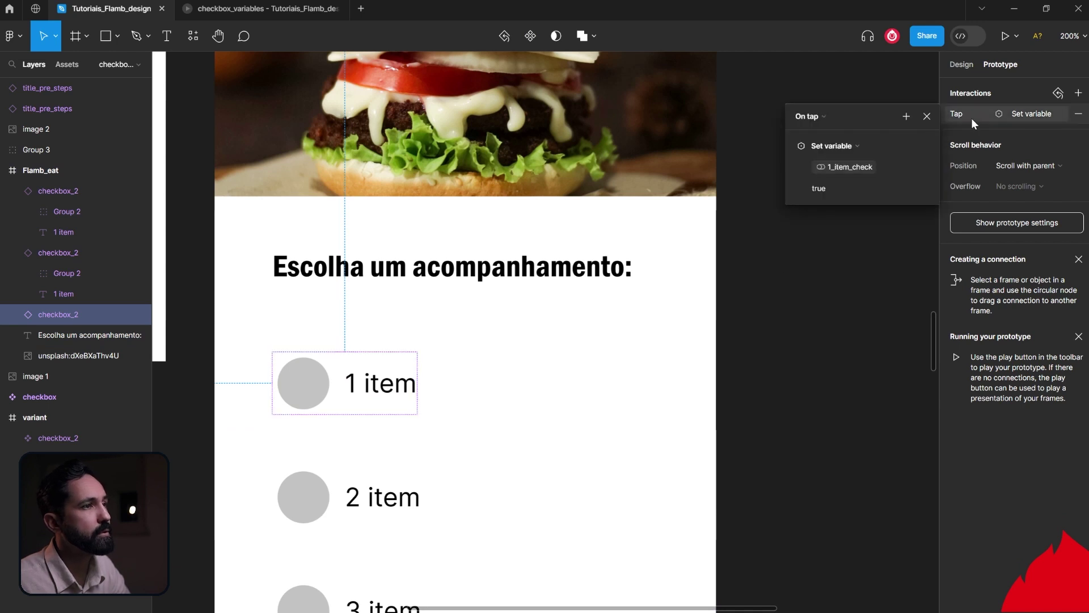
pyautogui.click(907, 116)
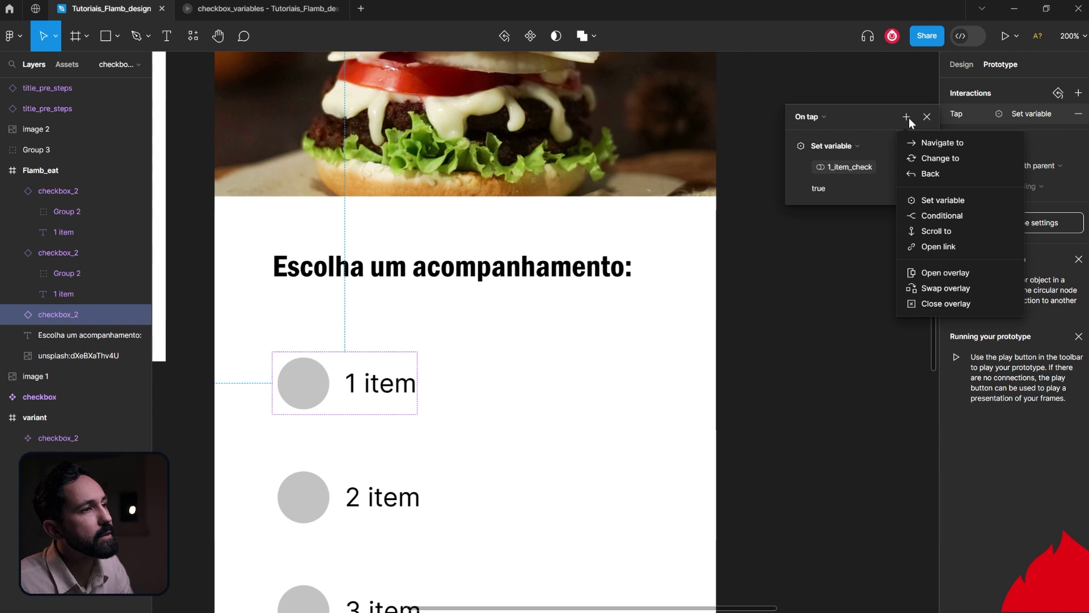
pyautogui.click(941, 200)
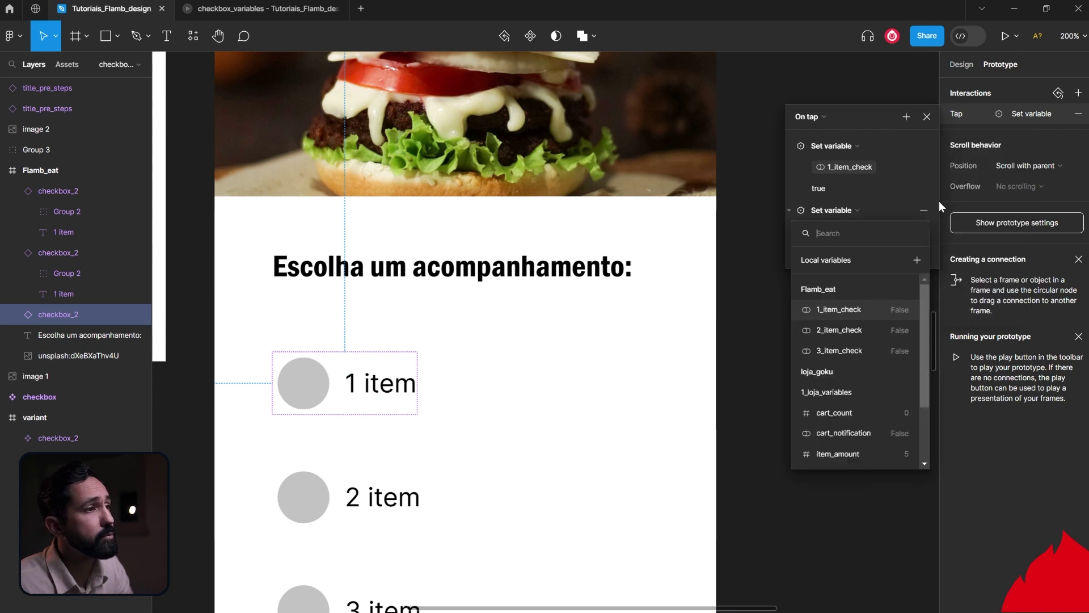
pyautogui.click(838, 331)
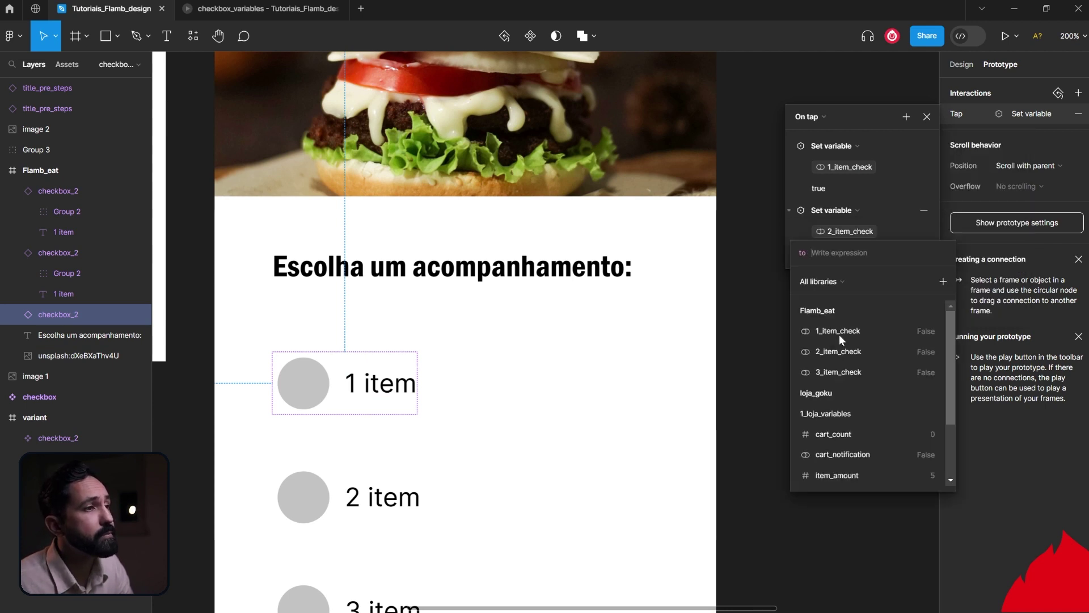
pyautogui.click(811, 329)
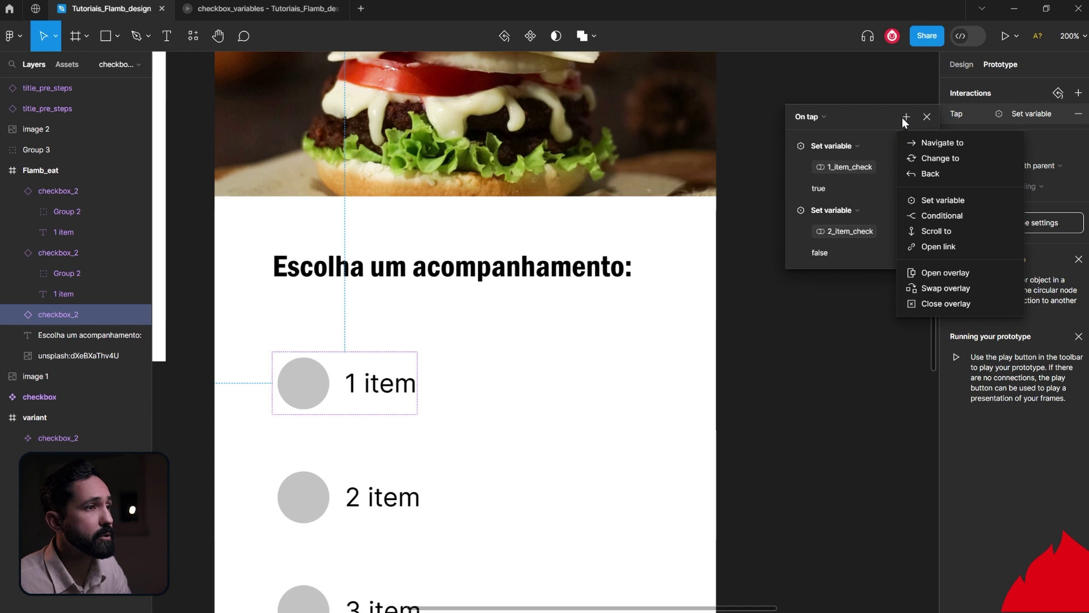
# Step: Add another tap action setting 3_item_check to false and review the actions
pyautogui.click(927, 199)
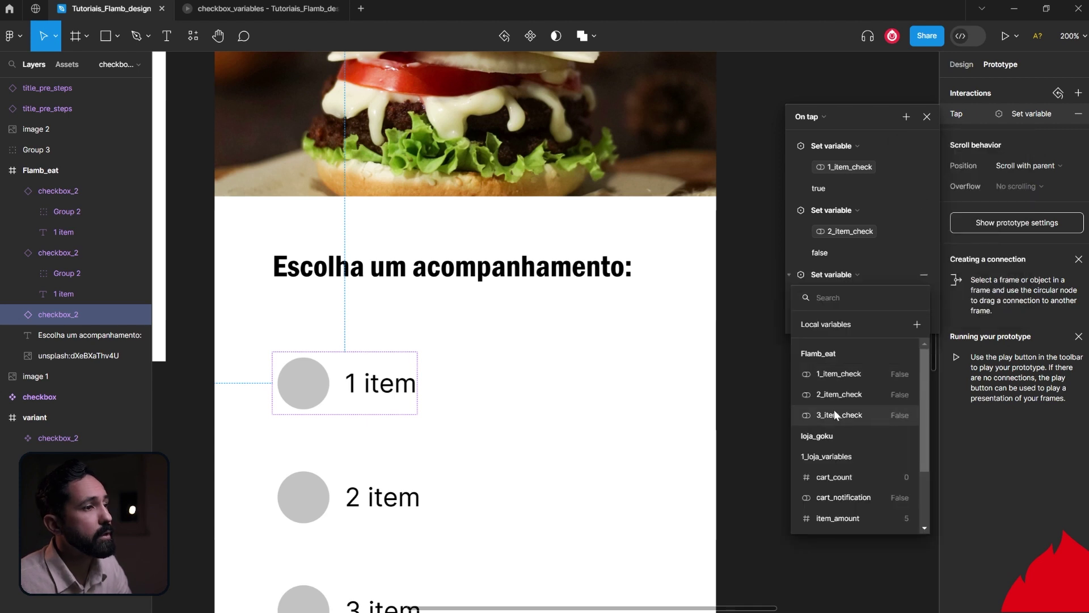
pyautogui.click(834, 412)
pyautogui.click(816, 395)
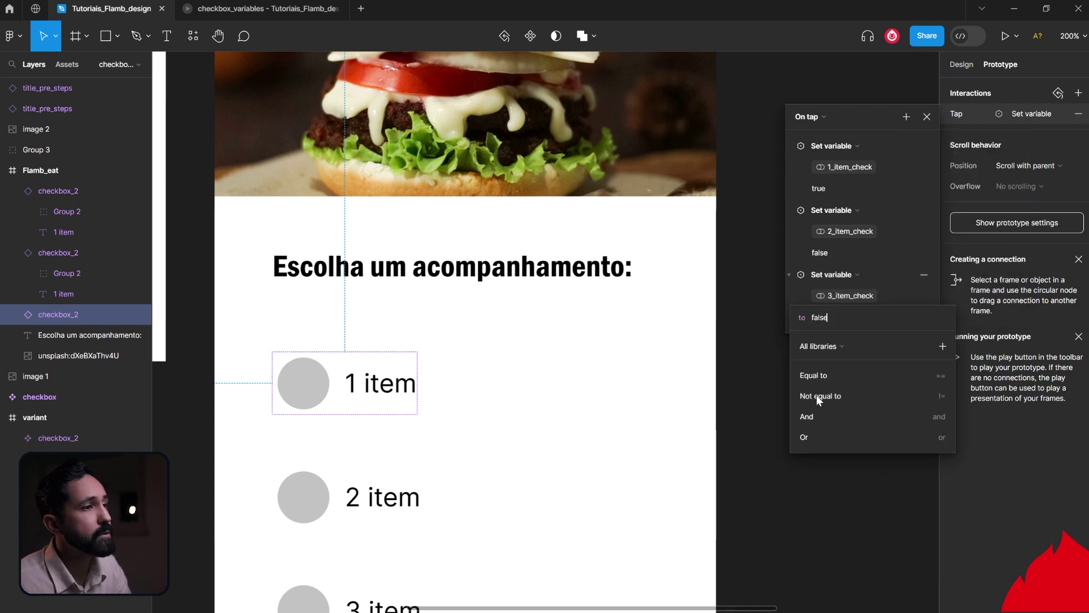
pyautogui.press('Return')
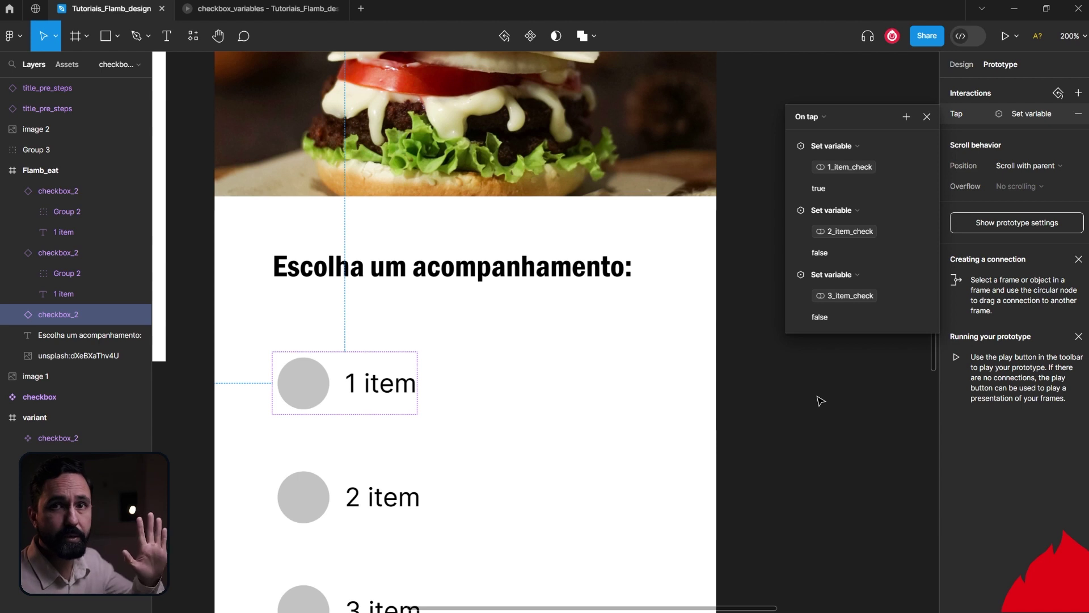
pyautogui.press('Escape')
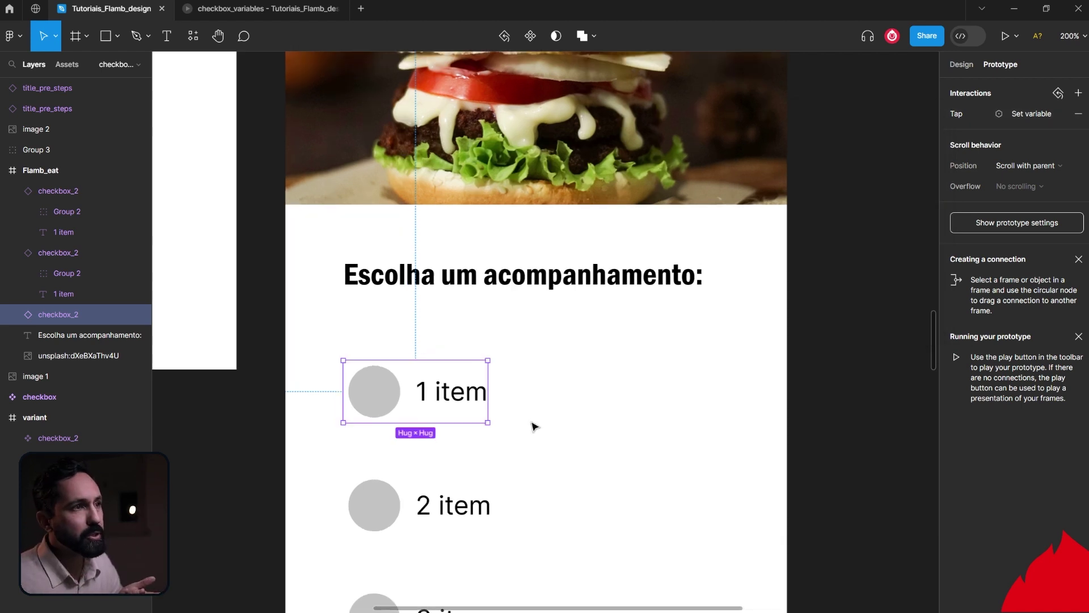
pyautogui.click(948, 121)
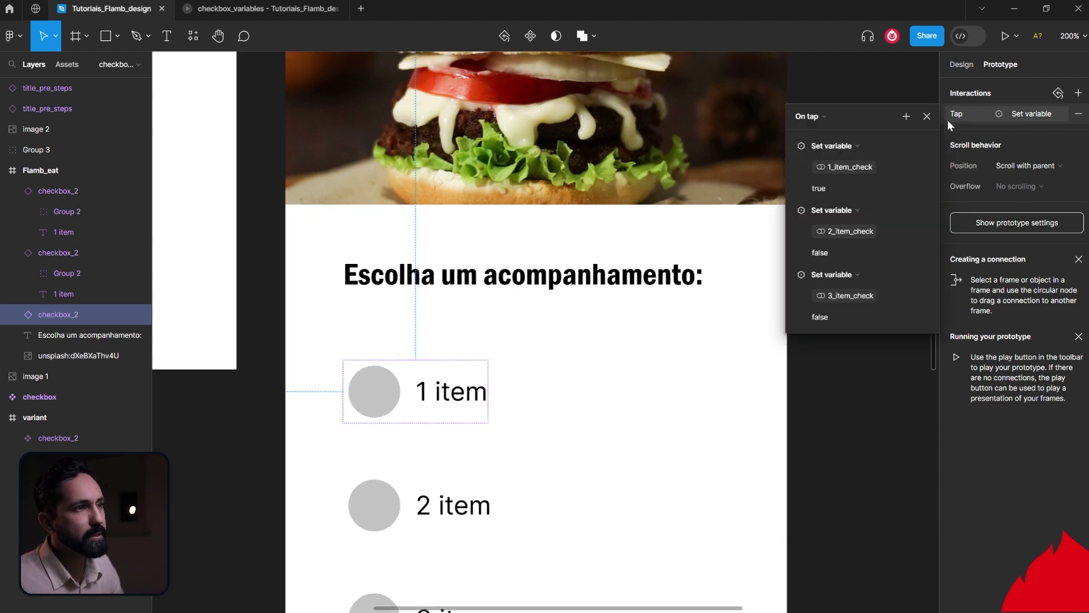
pyautogui.click(995, 97)
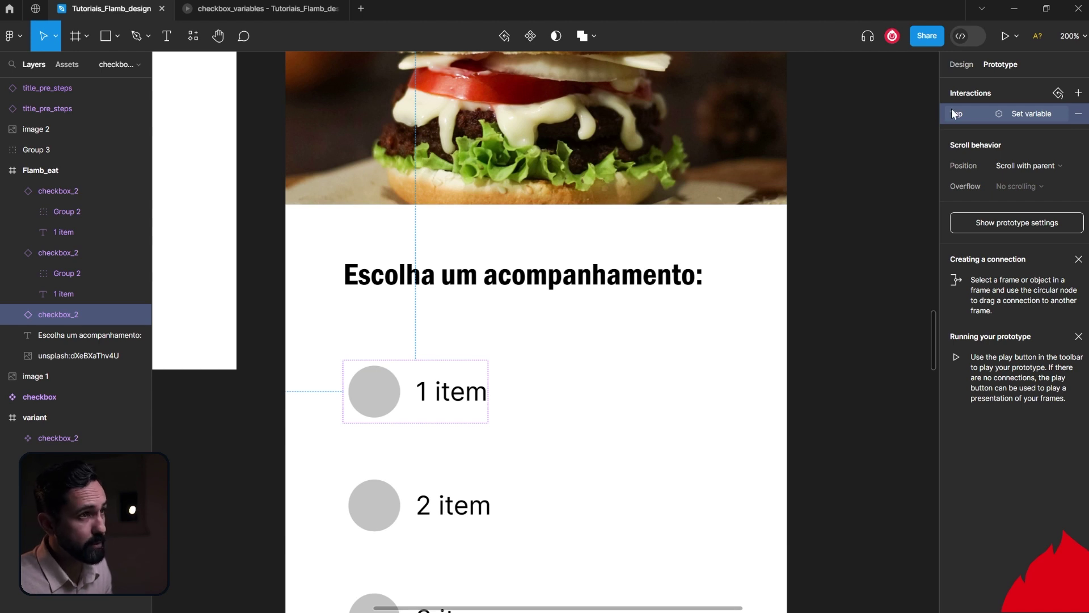
pyautogui.click(366, 510)
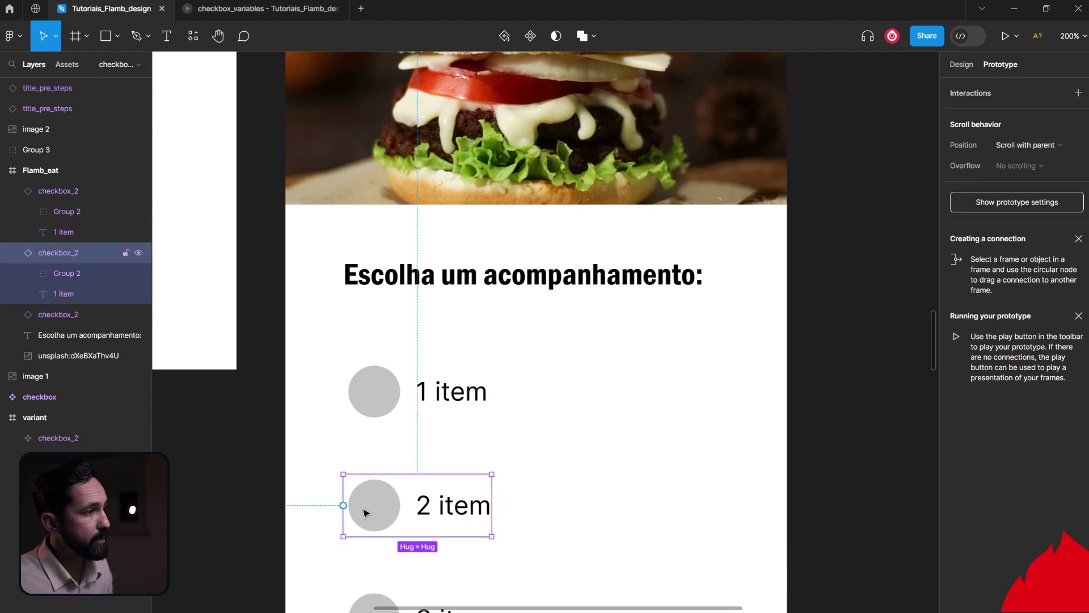
# Step: Remove the empty extra tap interactions from the 2 item and 3 item checkboxes
pyautogui.click(949, 93)
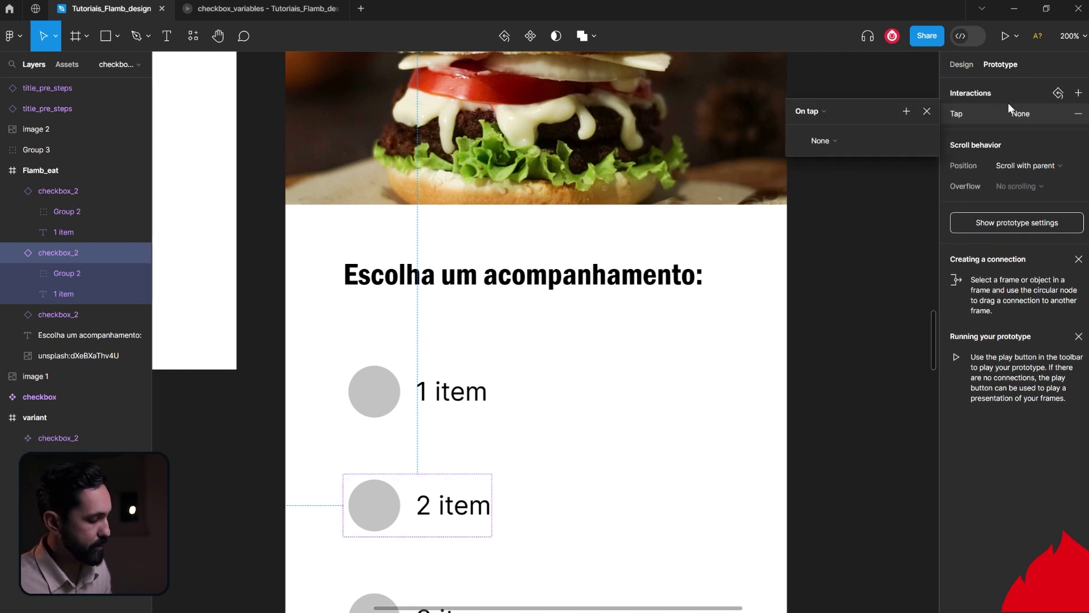
pyautogui.click(927, 111)
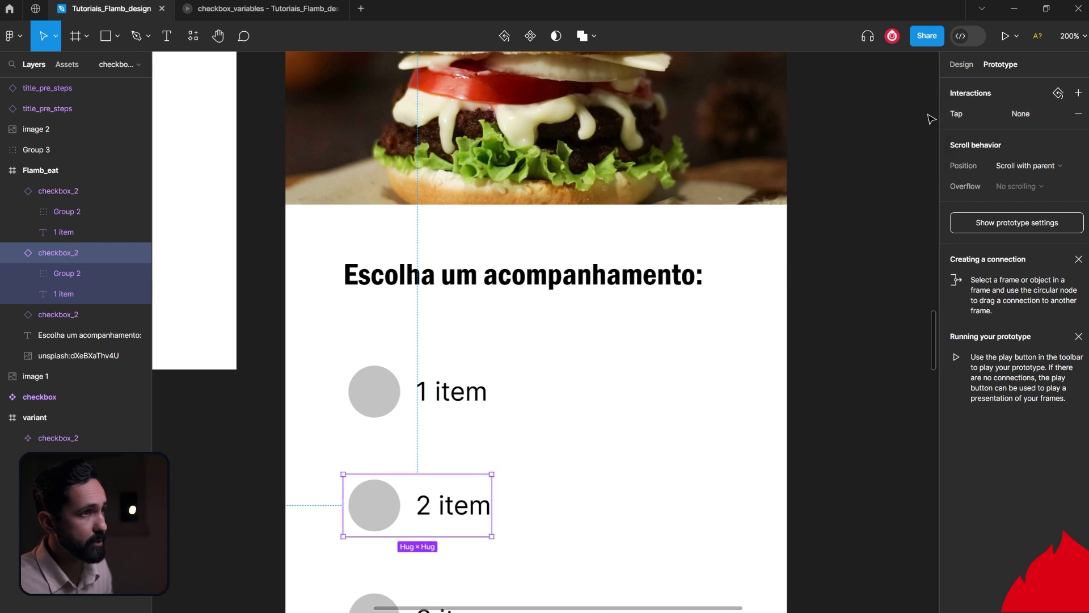
pyautogui.click(983, 112)
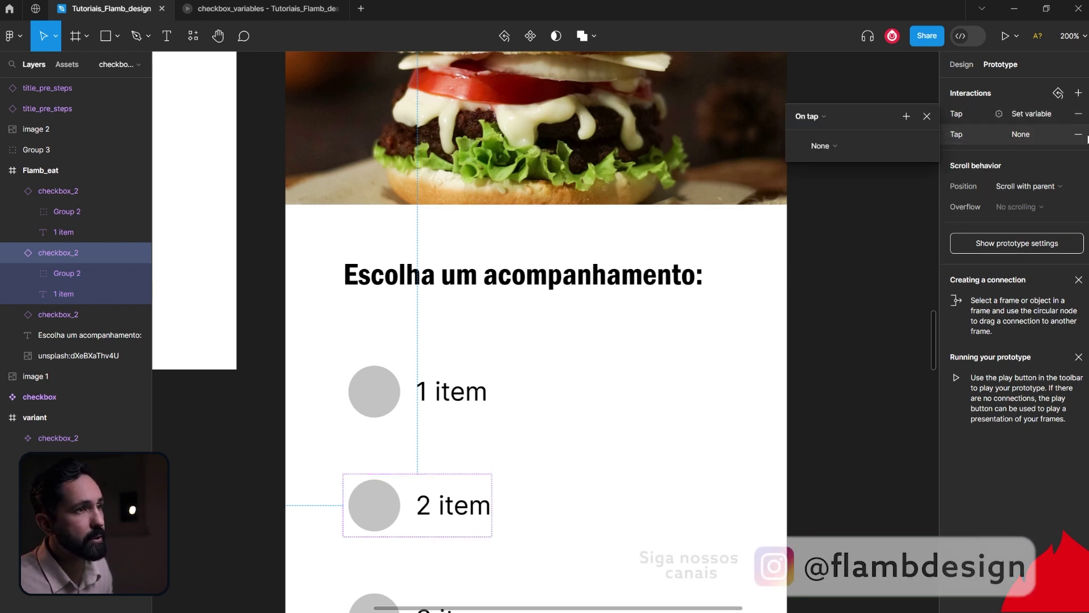
pyautogui.click(1079, 134)
pyautogui.scroll(-3, 499, 522)
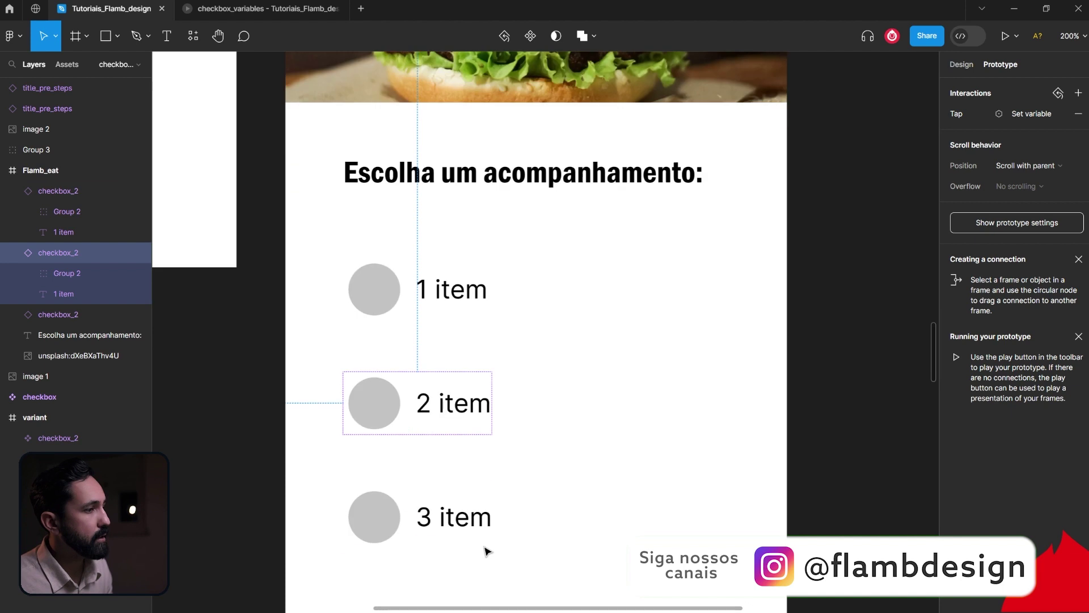
pyautogui.click(479, 542)
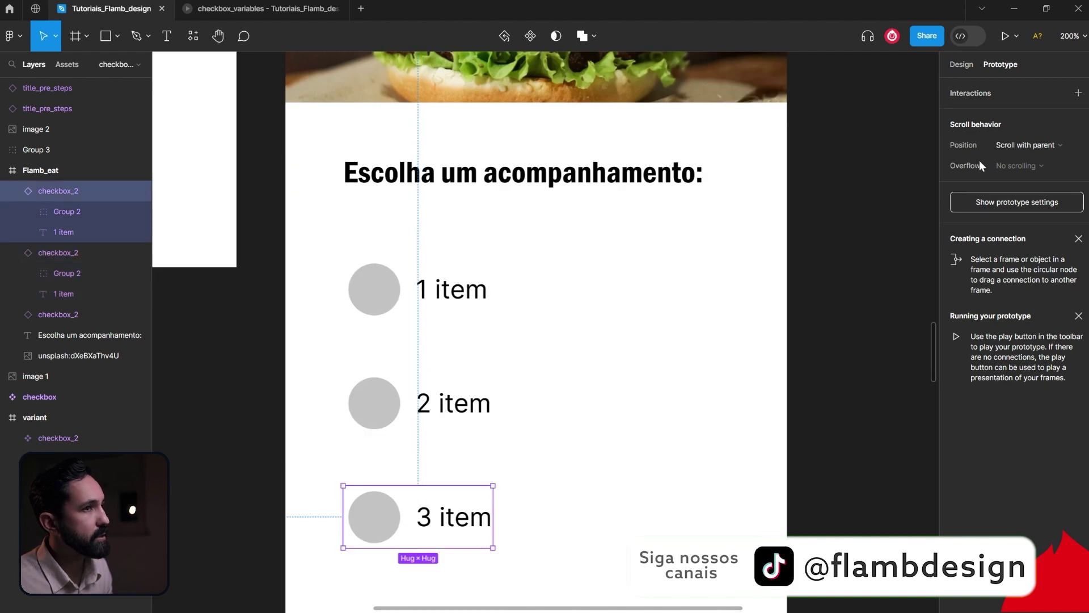
pyautogui.click(1078, 93)
pyautogui.click(1078, 134)
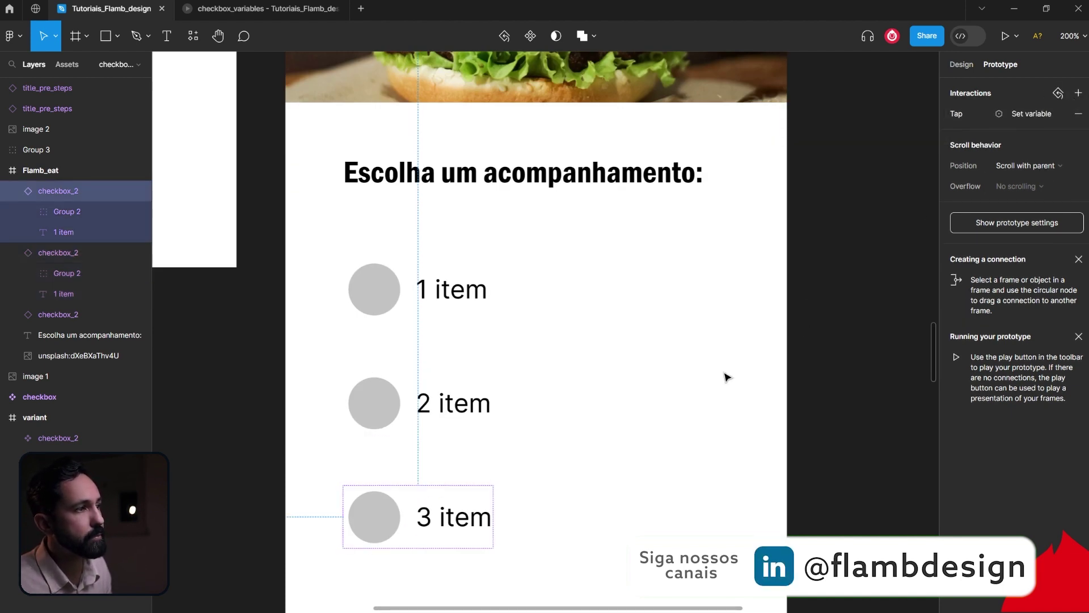
pyautogui.click(423, 415)
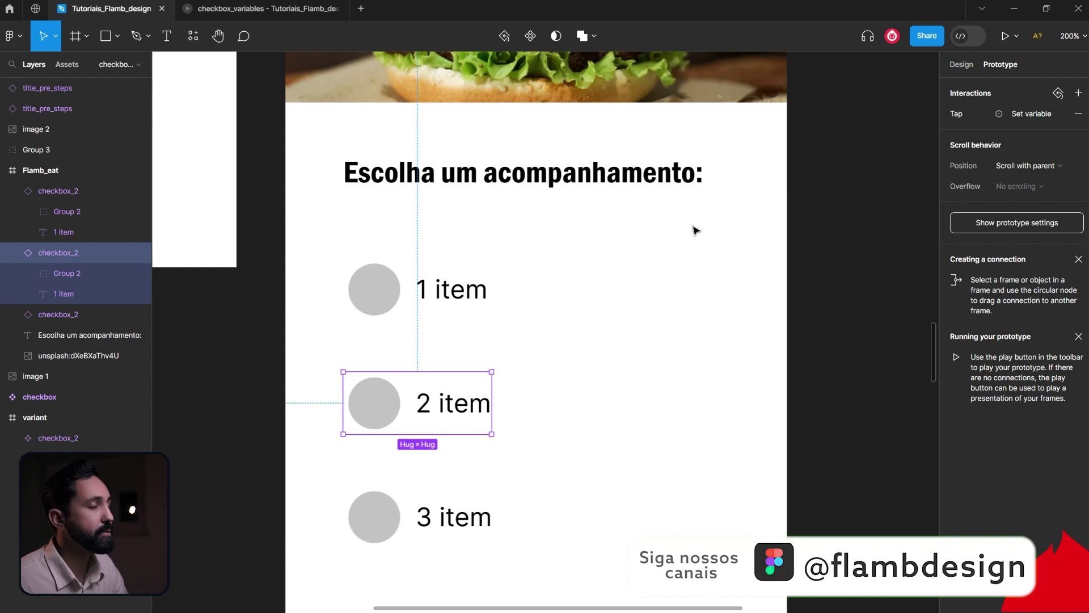
# Step: On the 2 item checkbox's tap, set 1_item_check to false and 2_item_check to true
pyautogui.click(1003, 114)
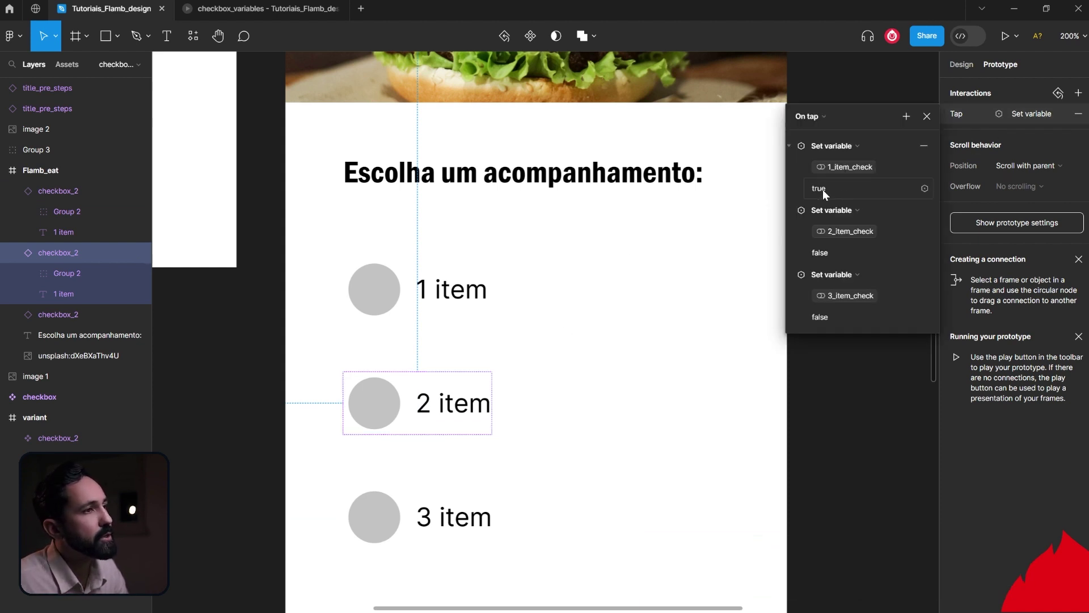
pyautogui.click(823, 189)
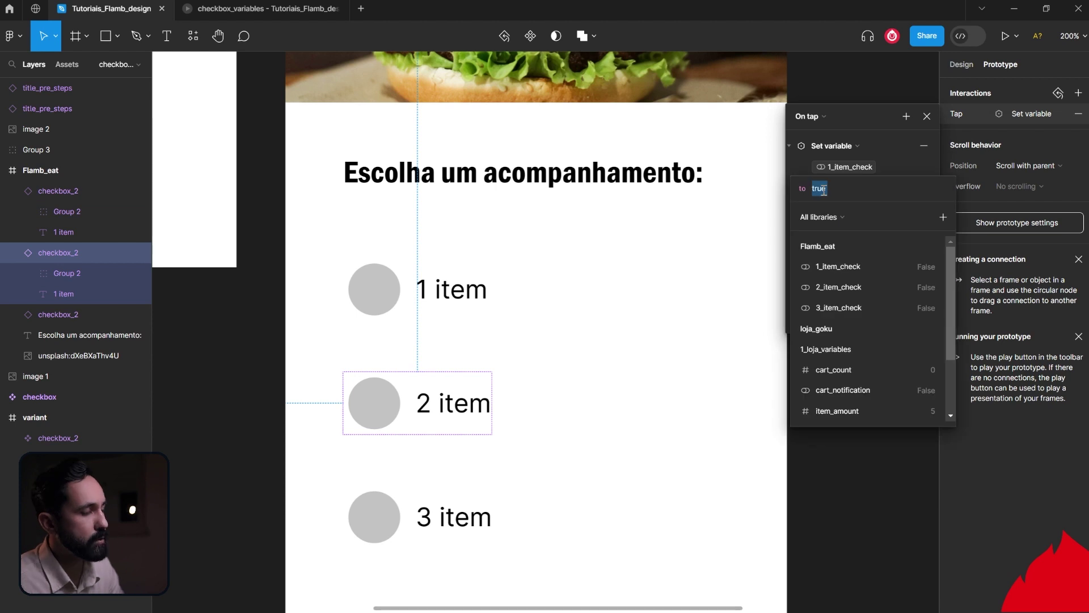
pyautogui.write('FA')
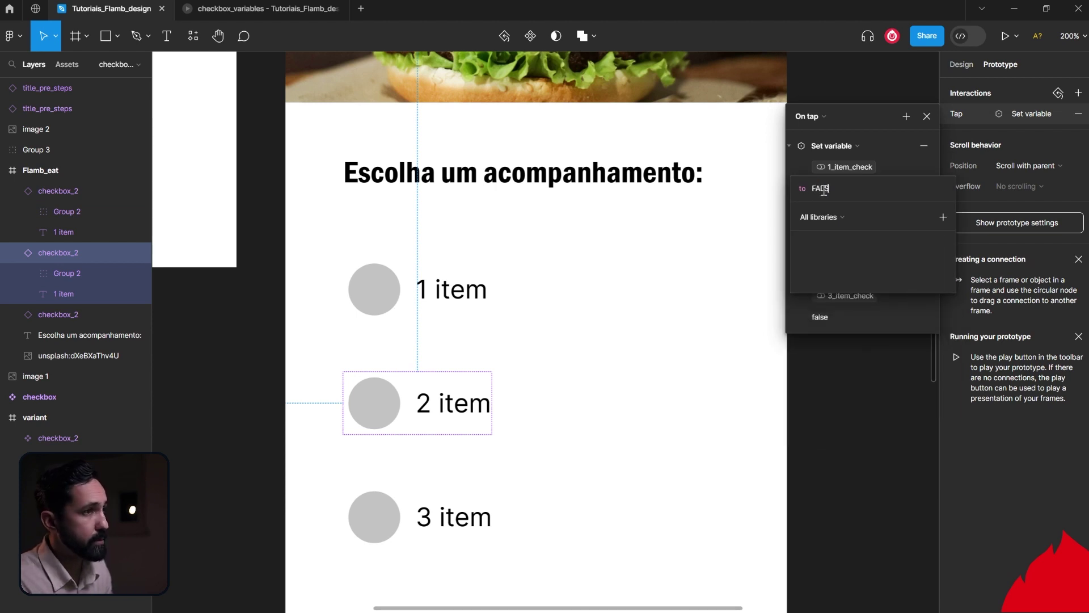
pyautogui.press('BackSpace')
pyautogui.press('BackSpace')
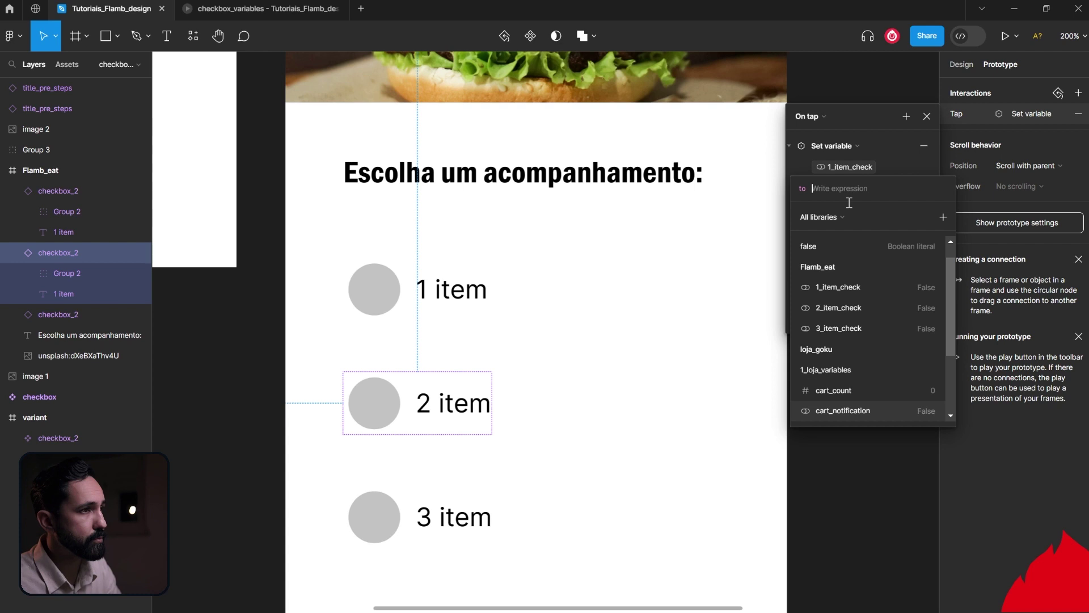
pyautogui.click(805, 253)
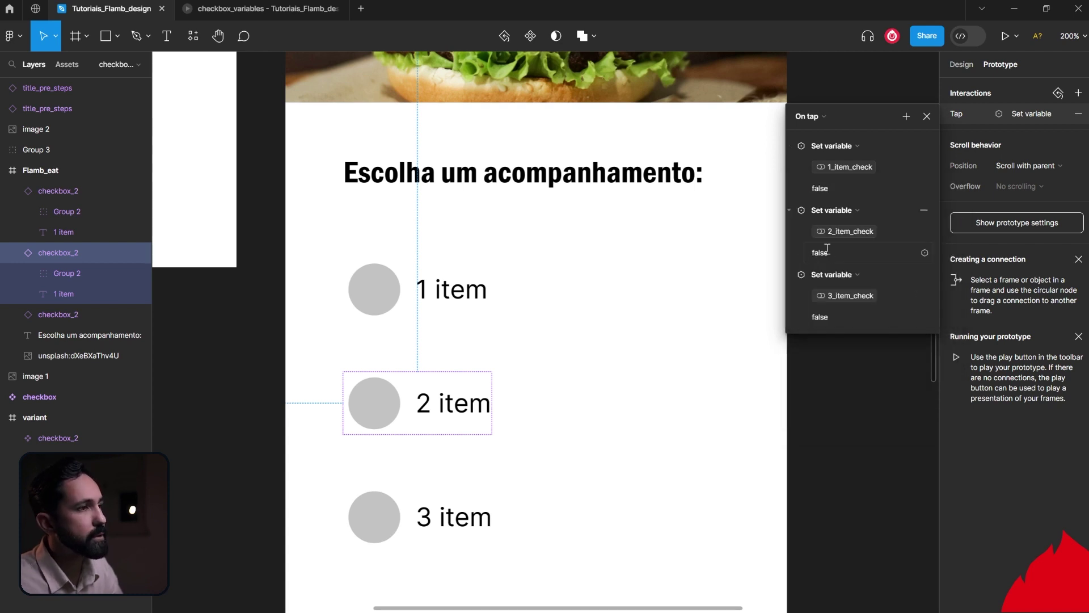
pyautogui.doubleClick(828, 252)
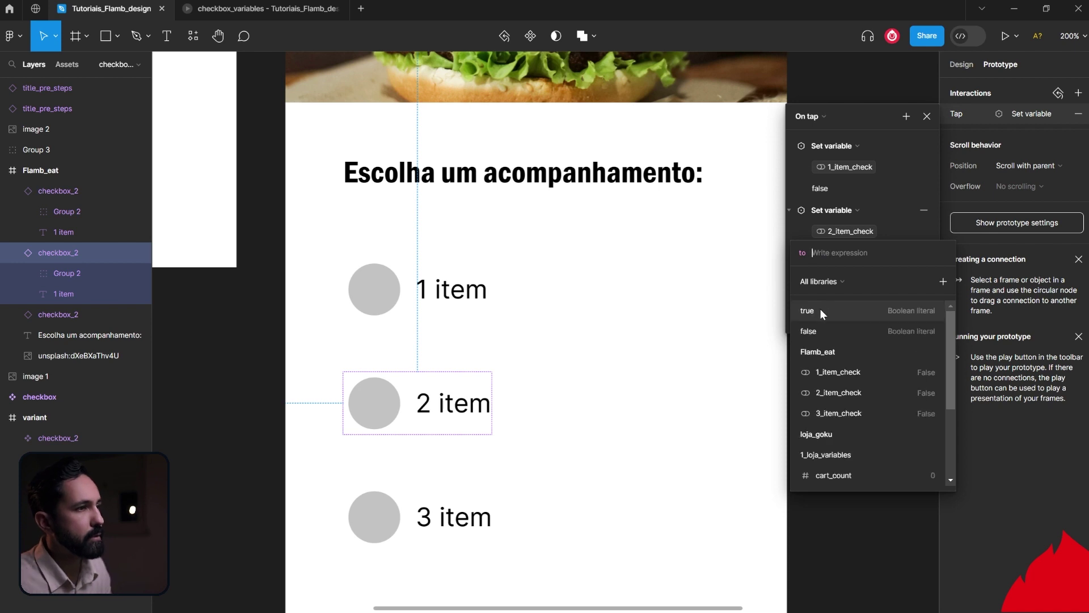
pyautogui.click(820, 308)
pyautogui.press('Return')
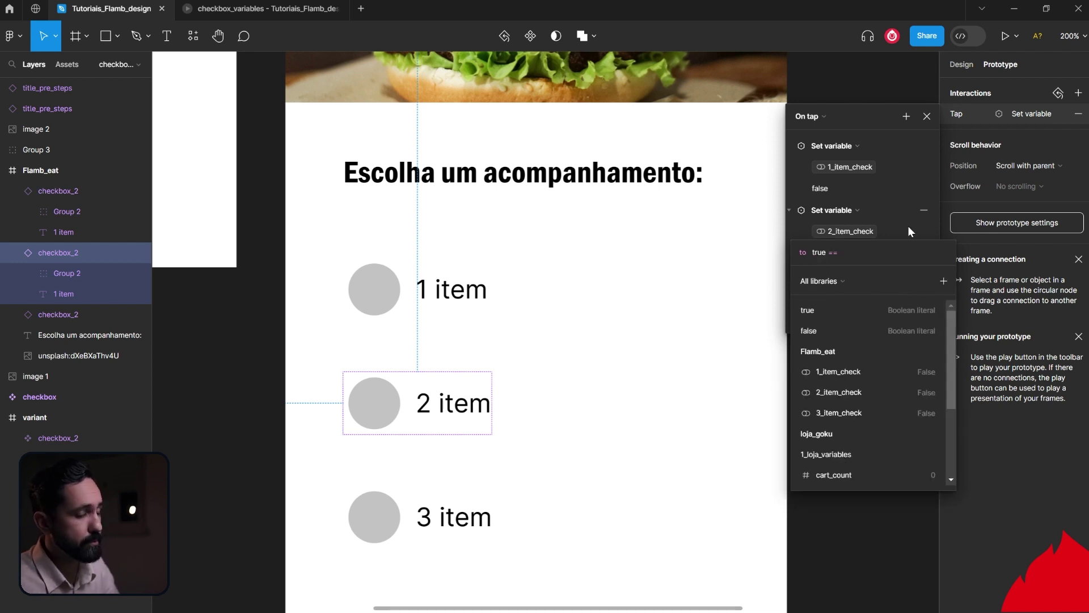
pyautogui.press('Escape')
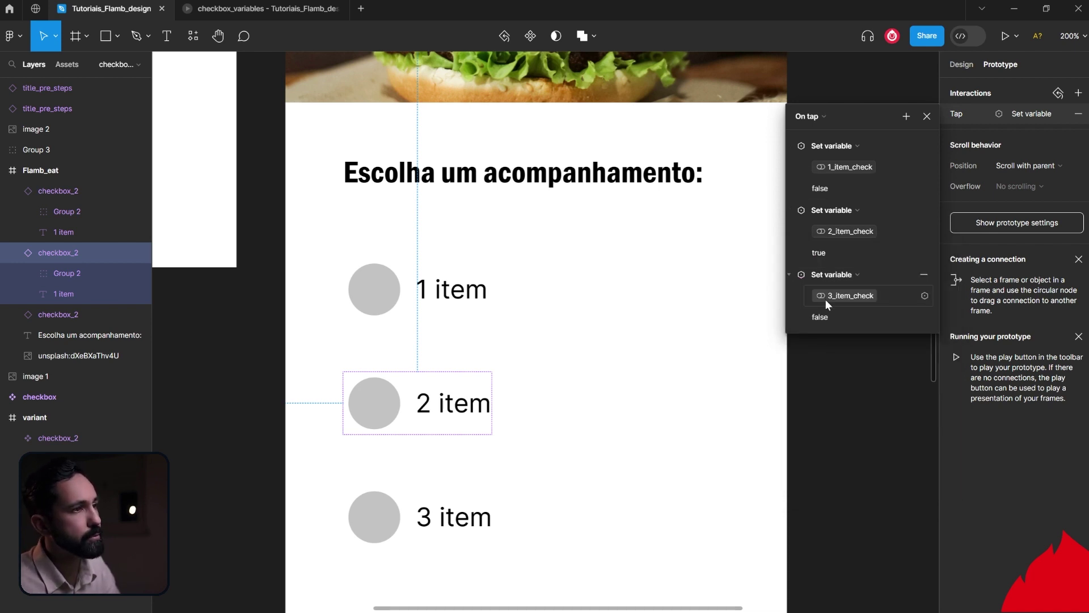
# Step: Preview the prototype, alternating 1 item and 2 item to confirm they check exclusively
pyautogui.click(851, 361)
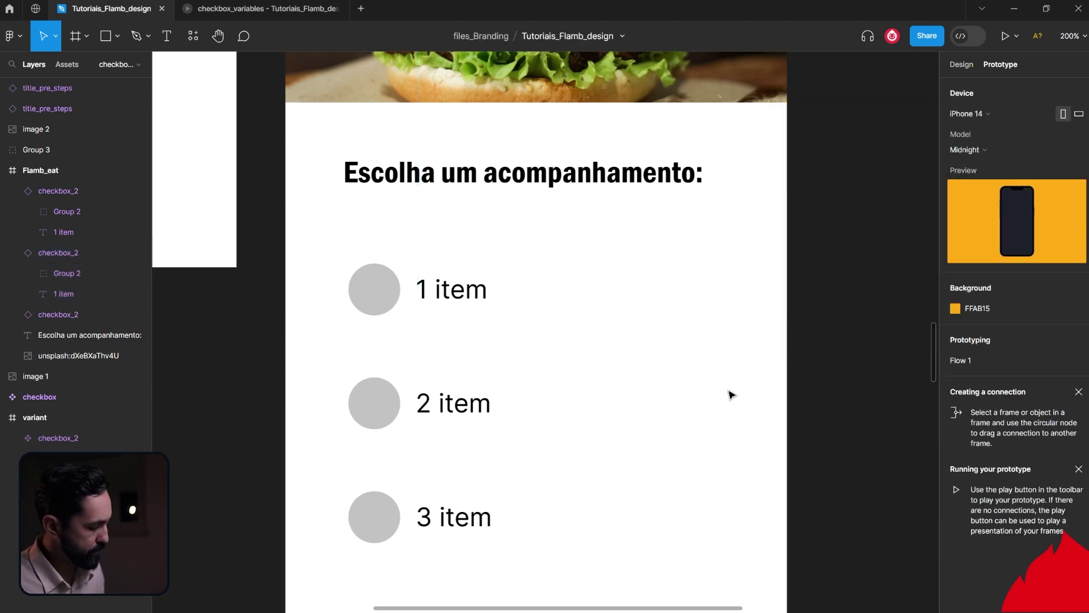
pyautogui.hotkey('shift', 'space')
pyautogui.click(757, 350)
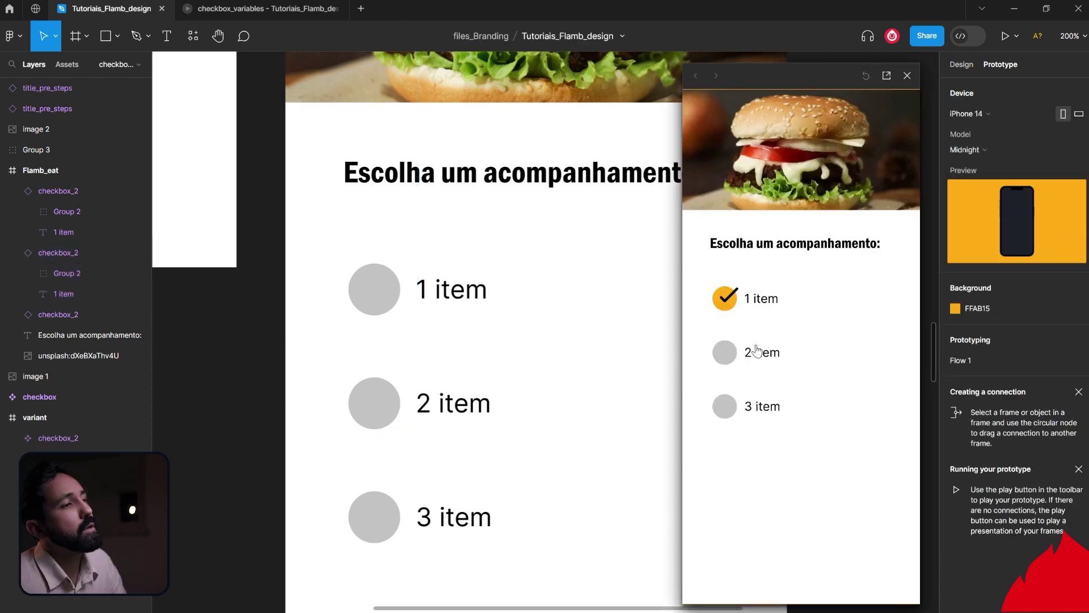
pyautogui.click(727, 357)
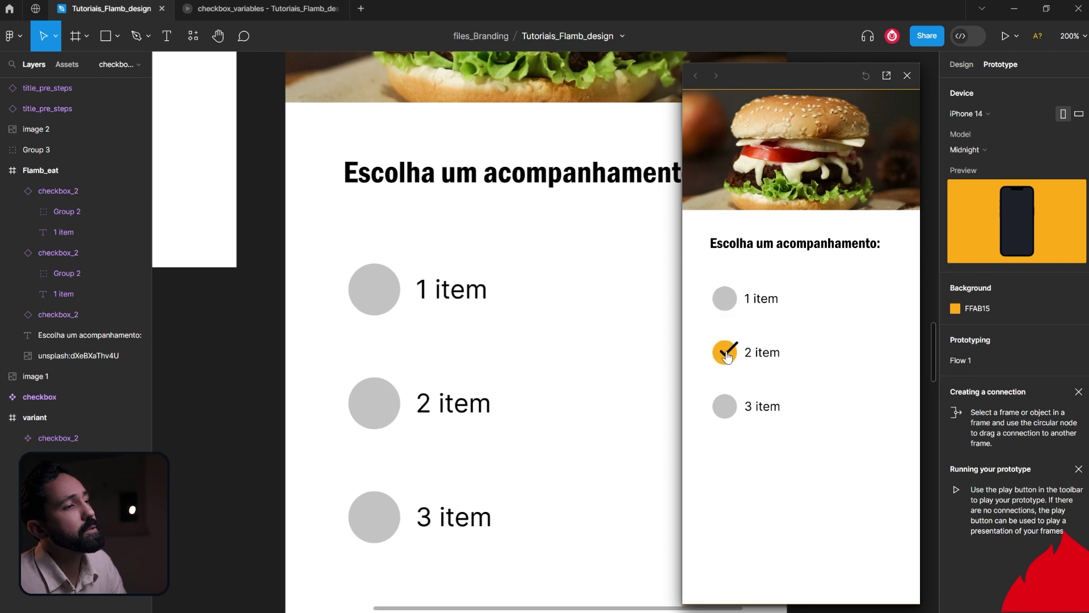
pyautogui.click(726, 301)
pyautogui.click(726, 351)
pyautogui.click(722, 417)
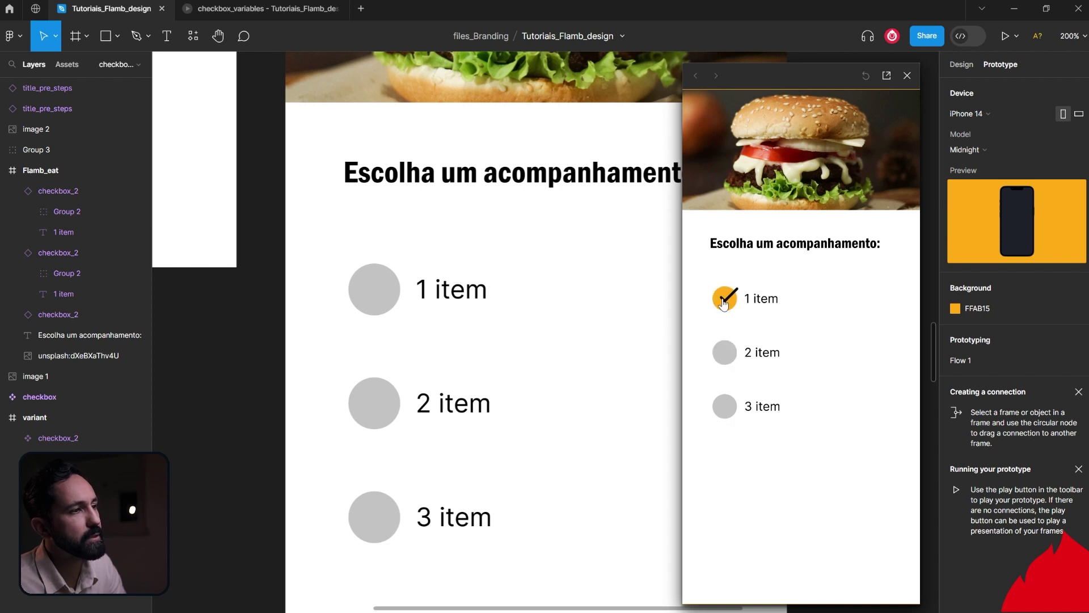
pyautogui.press('Escape')
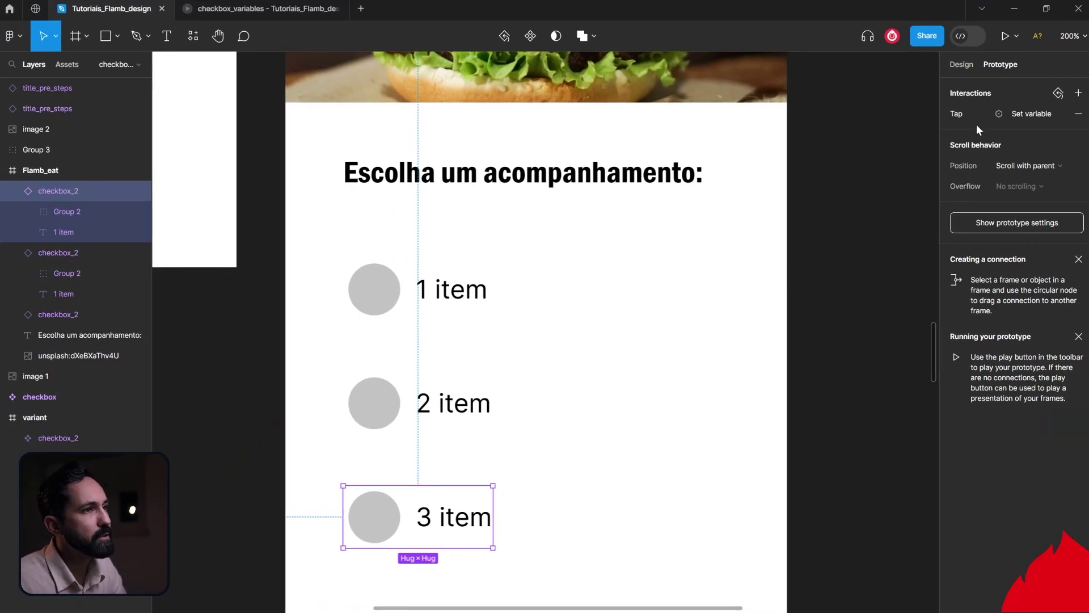
# Step: On the 3 item checkbox's tap, set 1_item_check to false and 3_item_check to true
pyautogui.click(953, 116)
pyautogui.click(818, 188)
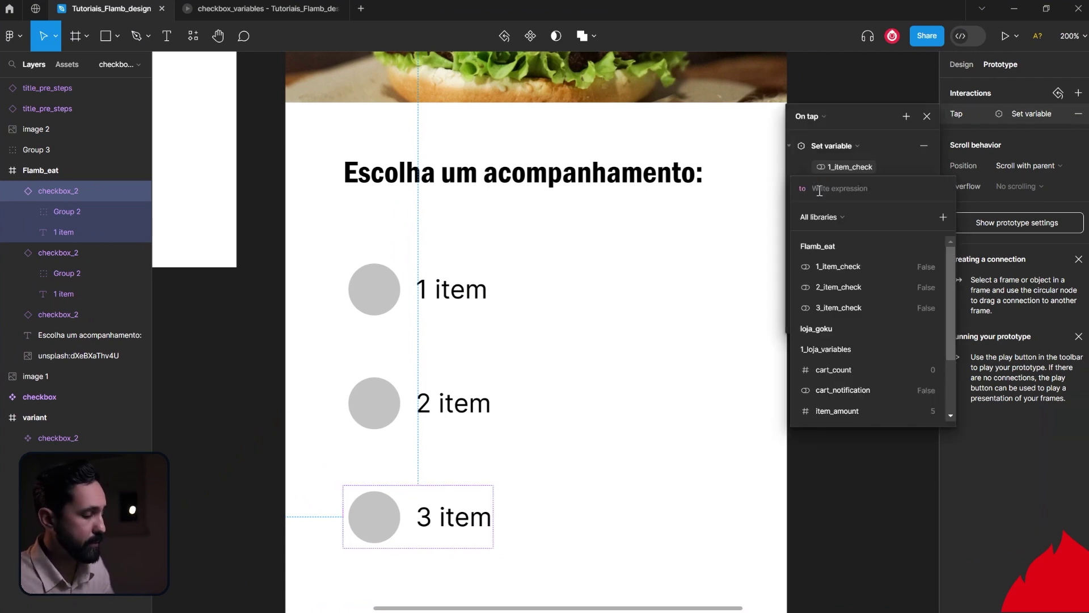
pyautogui.click(819, 189)
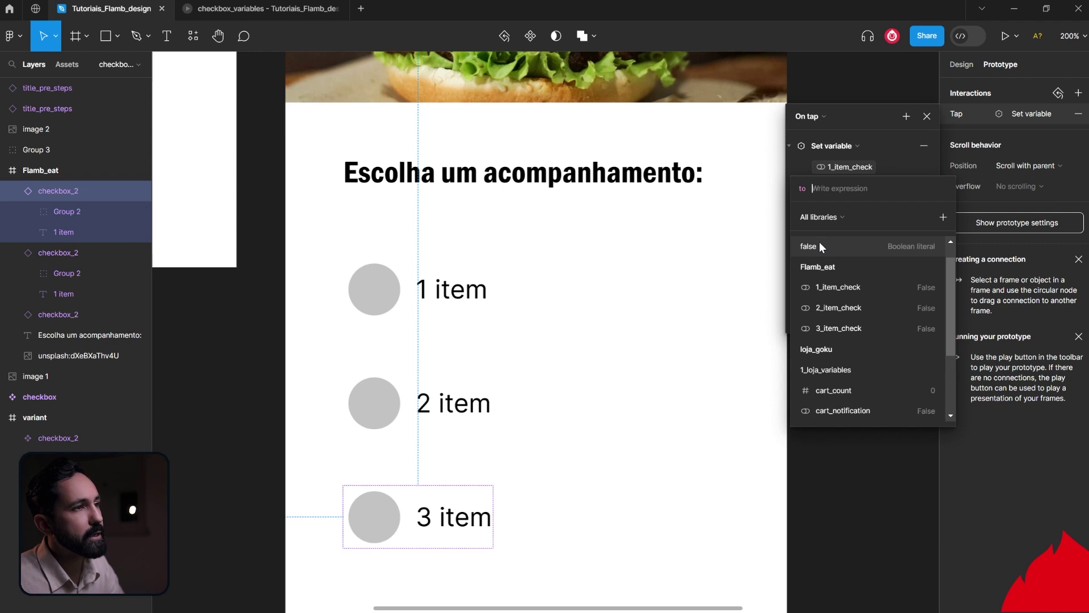
pyautogui.click(821, 247)
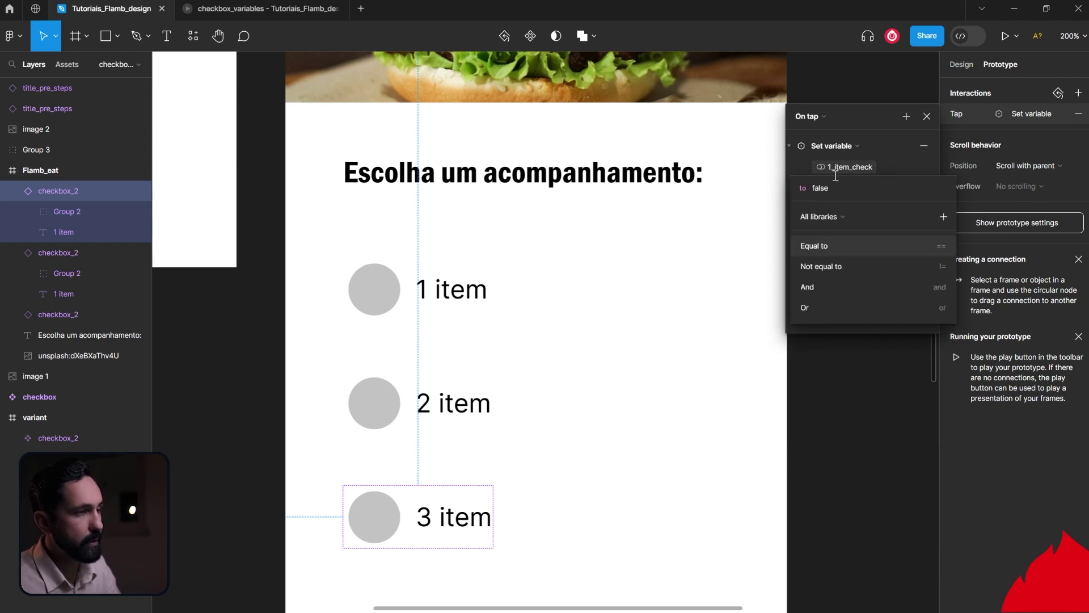
pyautogui.press('BackSpace')
pyautogui.write('e')
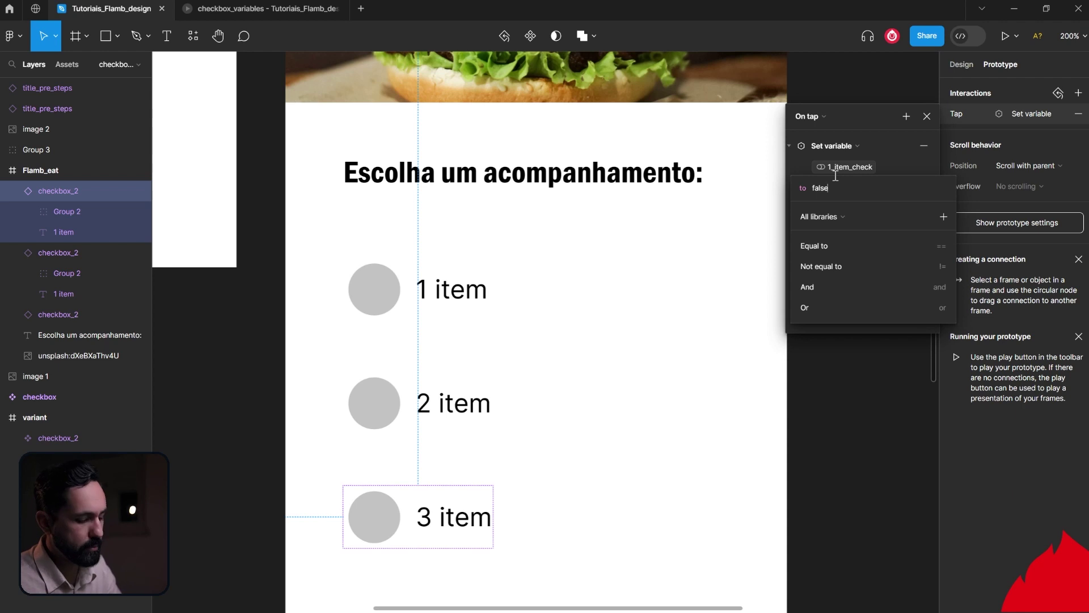
pyautogui.press('Return')
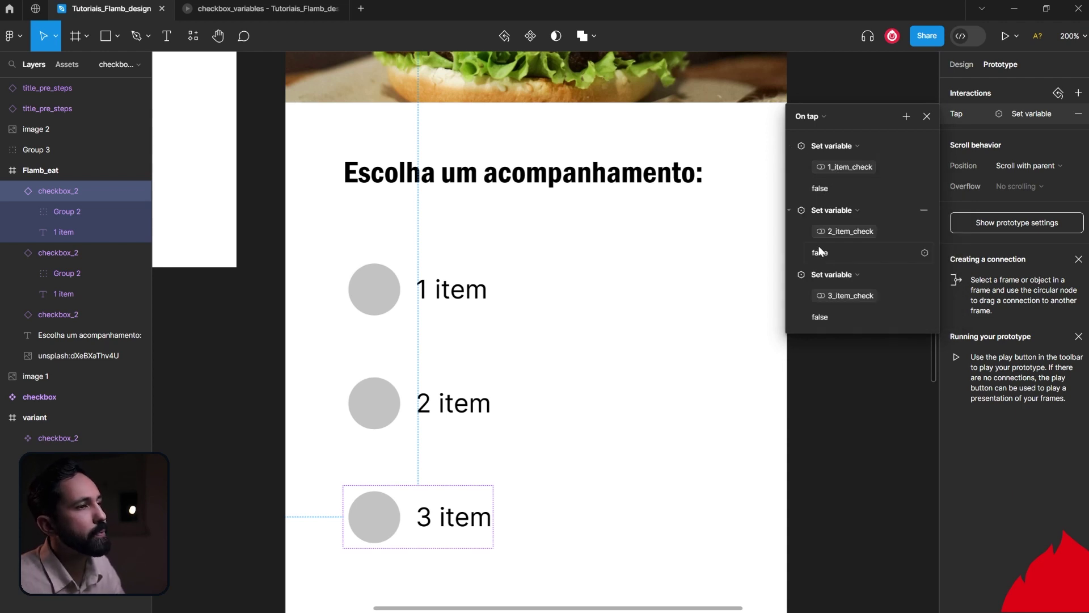
pyautogui.click(826, 316)
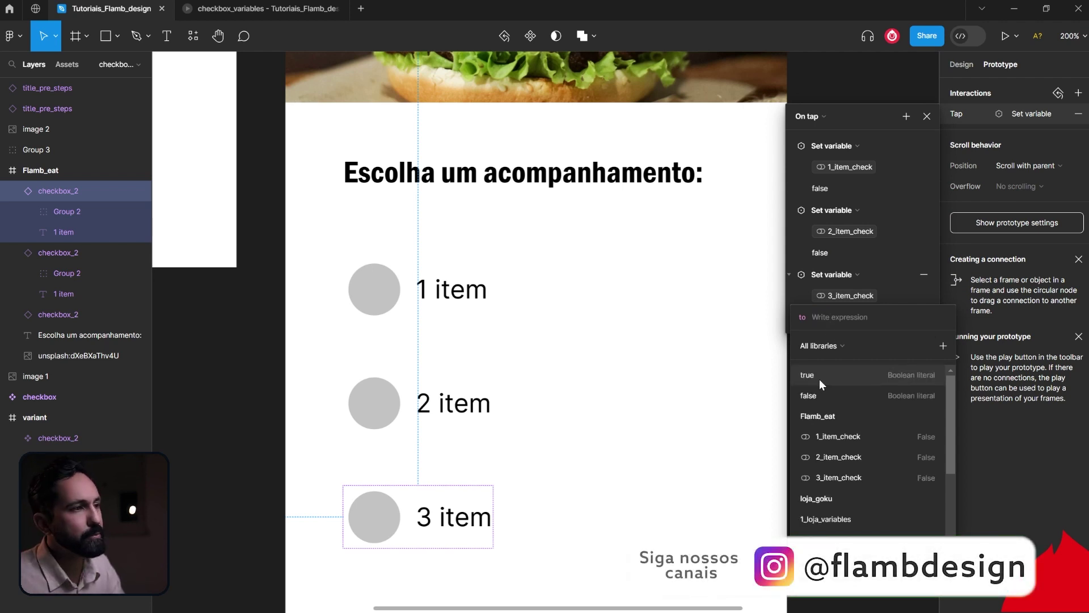
pyautogui.write('true')
pyautogui.click(820, 380)
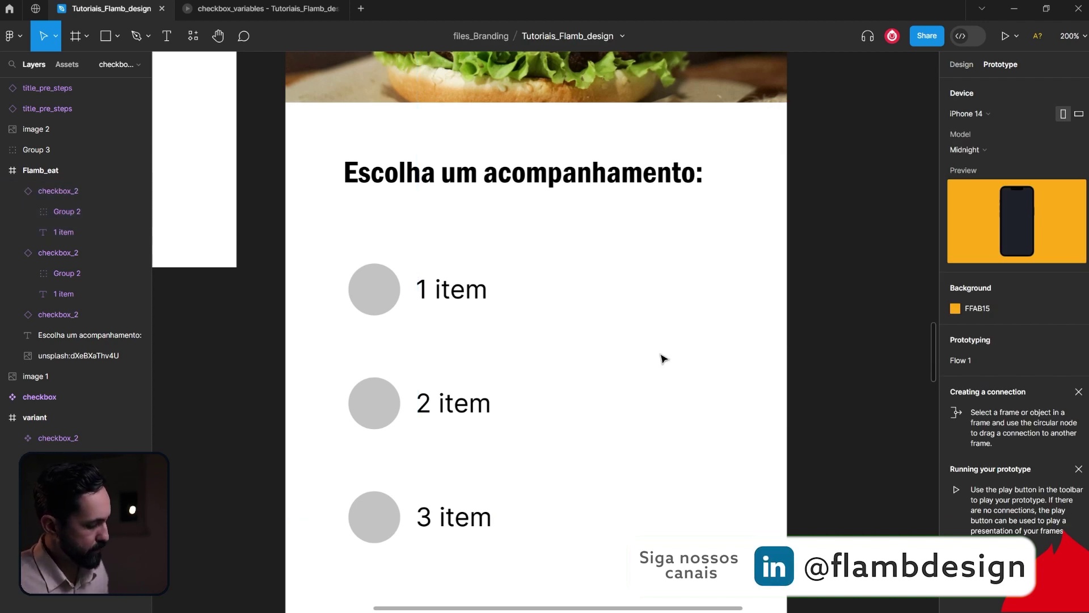
# Step: In the inline preview, tick 1 item, 2 item, then 3 item in turn
pyautogui.hotkey('shift', 'space')
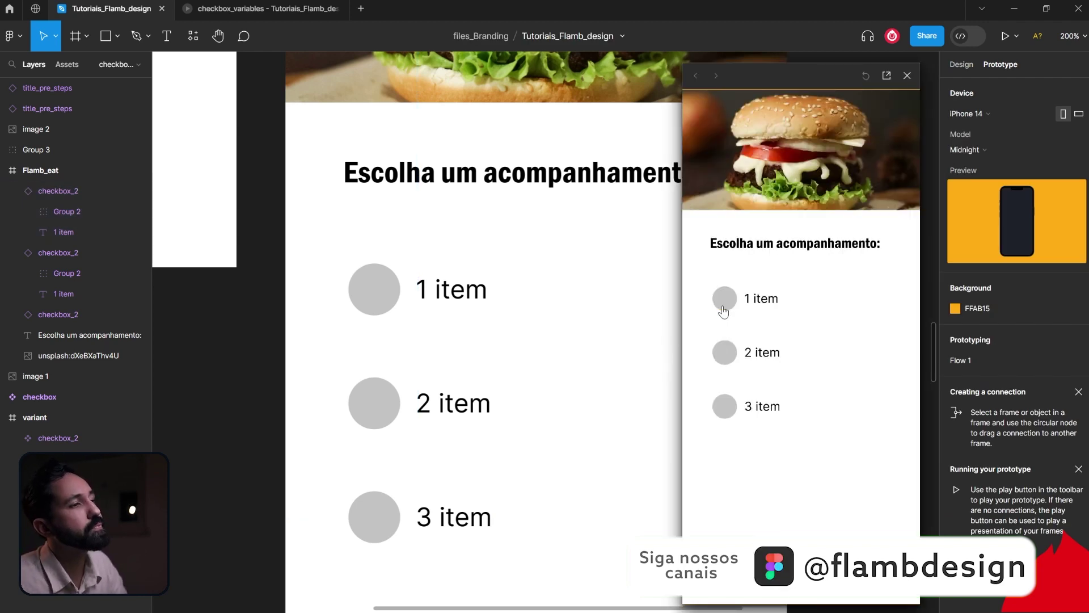
pyautogui.click(723, 311)
pyautogui.click(719, 349)
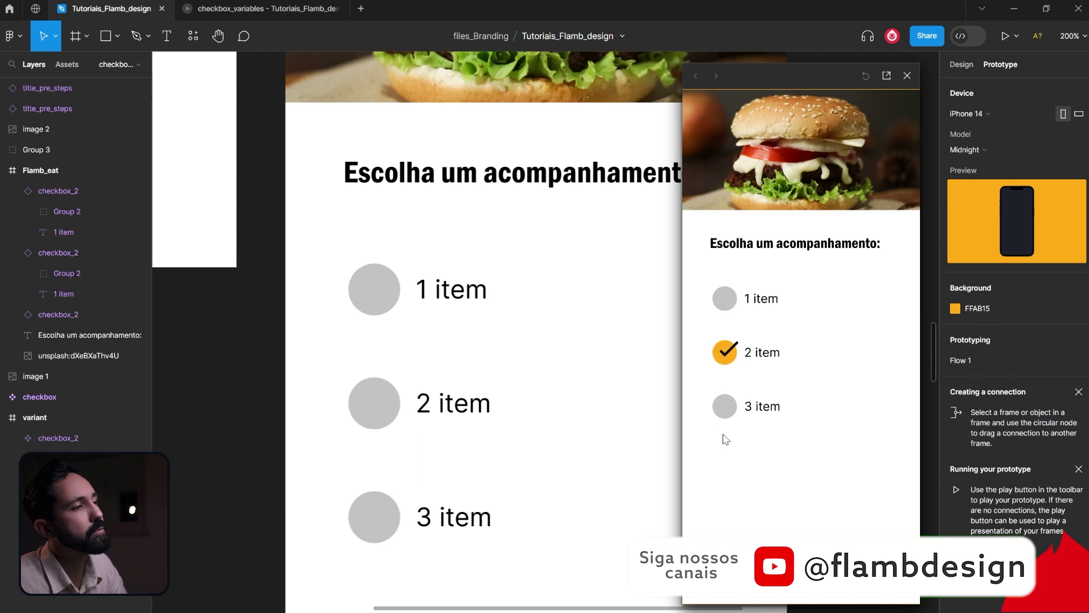
pyautogui.click(728, 418)
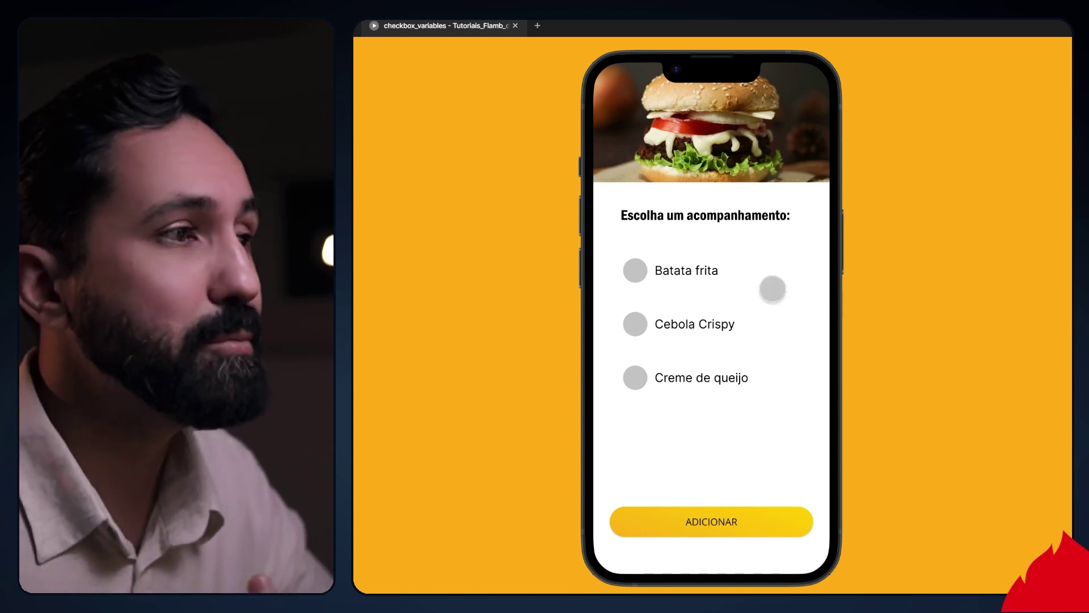
# Step: Cycle through Batata frita, Cebola Crispy and Creme de queijo, ending on Batata frita
pyautogui.click(631, 264)
pyautogui.click(635, 321)
pyautogui.click(635, 374)
pyautogui.click(635, 323)
pyautogui.click(635, 270)
pyautogui.click(635, 323)
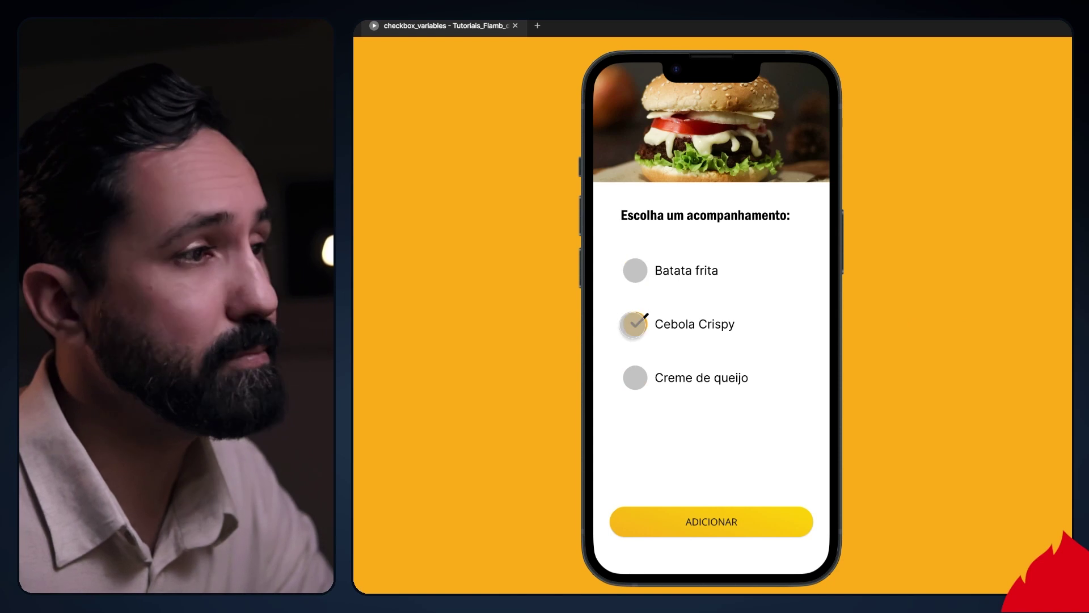
pyautogui.click(635, 379)
pyautogui.click(635, 324)
pyautogui.click(640, 271)
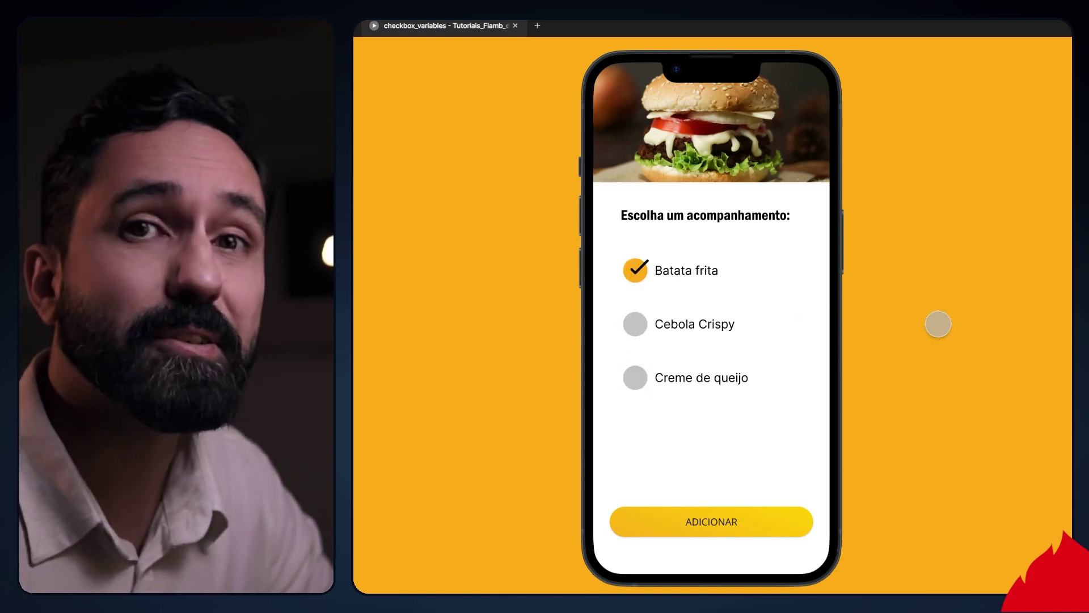